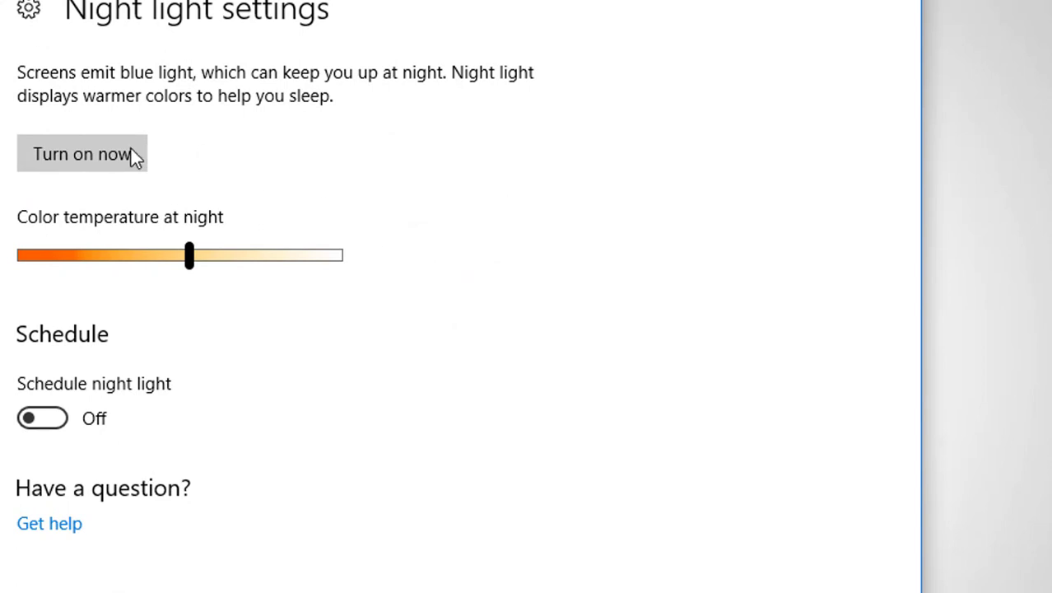
Step: Try night light on and off, and enable its schedule with the Set hours option
{"action": "left_click", "coordinate": [111, 157]}
{"action": "left_click", "coordinate": [109, 155]}
{"action": "left_click", "coordinate": [41, 420]}
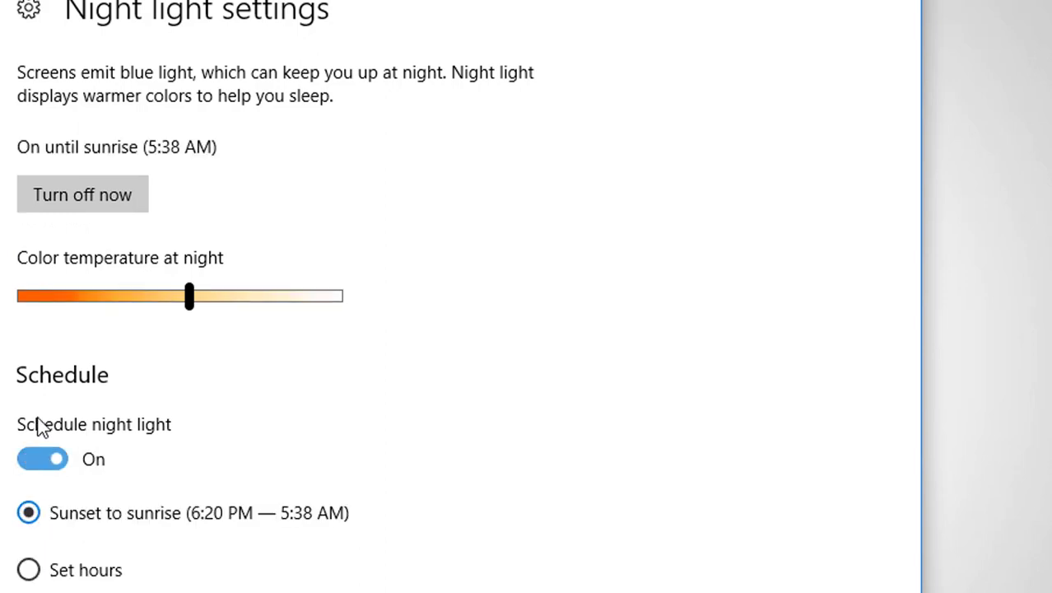
{"action": "scroll", "coordinate": [38, 426], "scroll_direction": "down", "scroll_amount": 2}
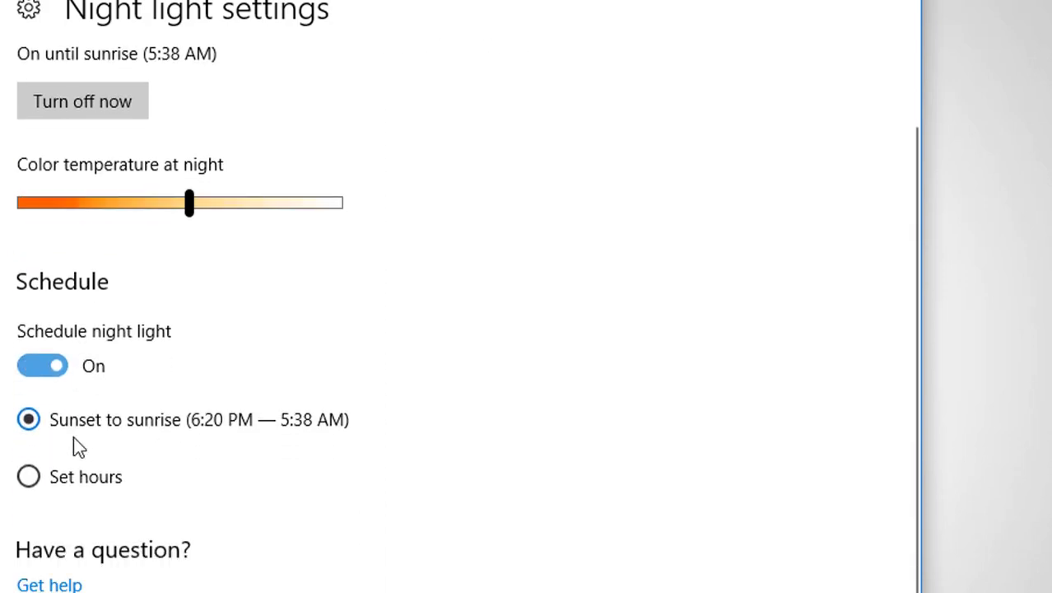
{"action": "left_click", "coordinate": [29, 477]}
{"action": "scroll", "coordinate": [70, 527], "scroll_direction": "down", "scroll_amount": 3}
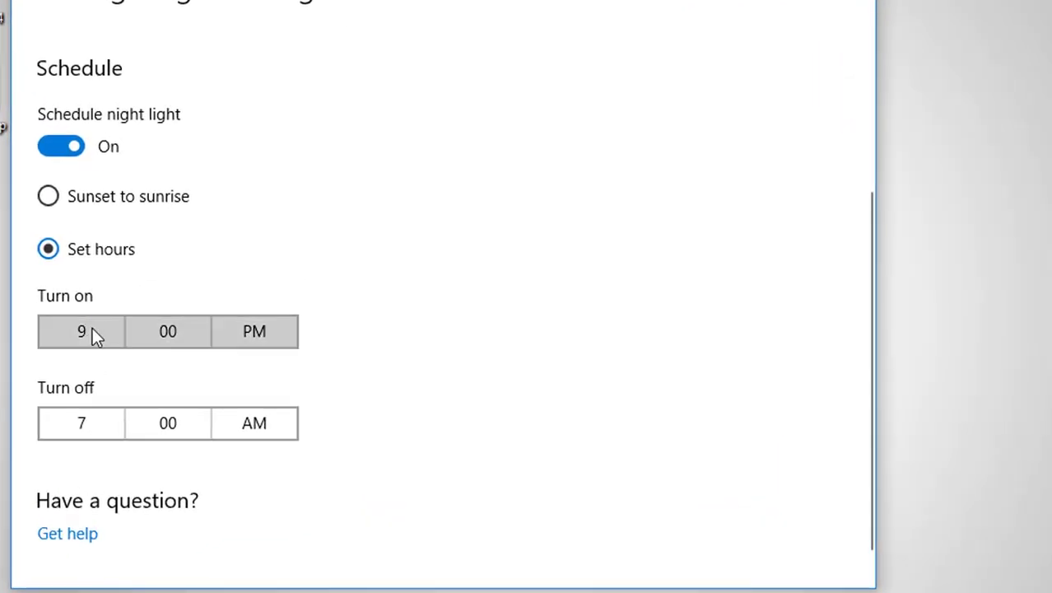
{"action": "left_click", "coordinate": [92, 327]}
{"action": "left_click", "coordinate": [399, 302]}
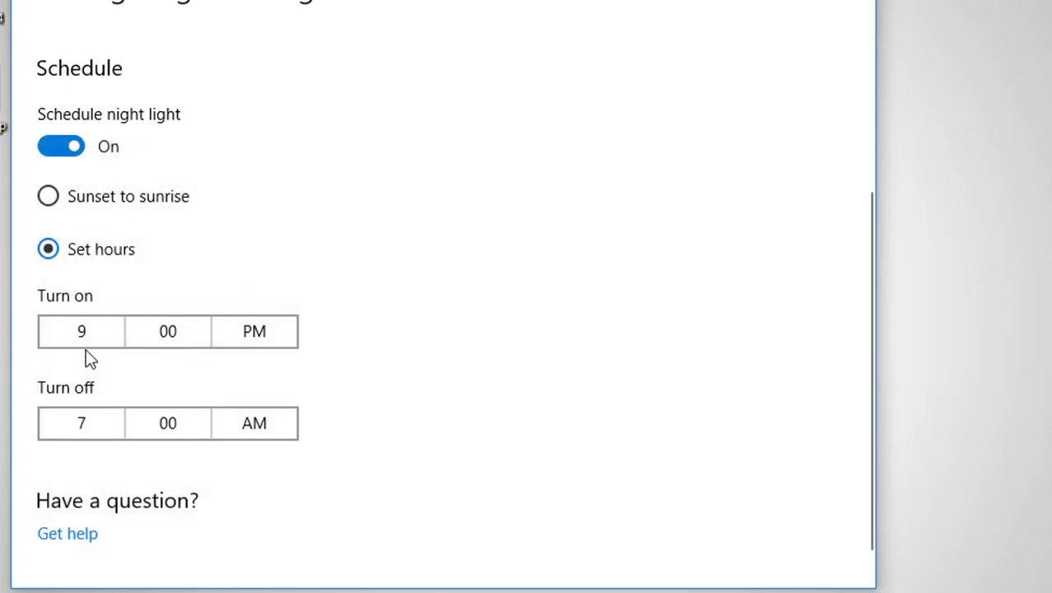
Step: Turn off the night light schedule and try switching night light on and off manually
{"action": "scroll", "coordinate": [87, 268], "scroll_direction": "up", "scroll_amount": 2}
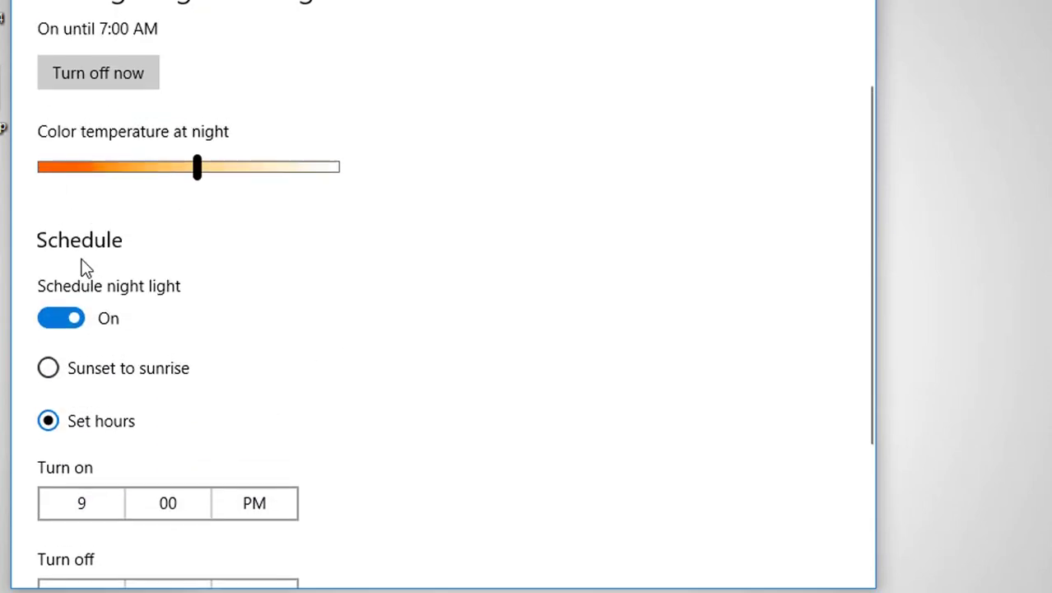
{"action": "left_click", "coordinate": [75, 328]}
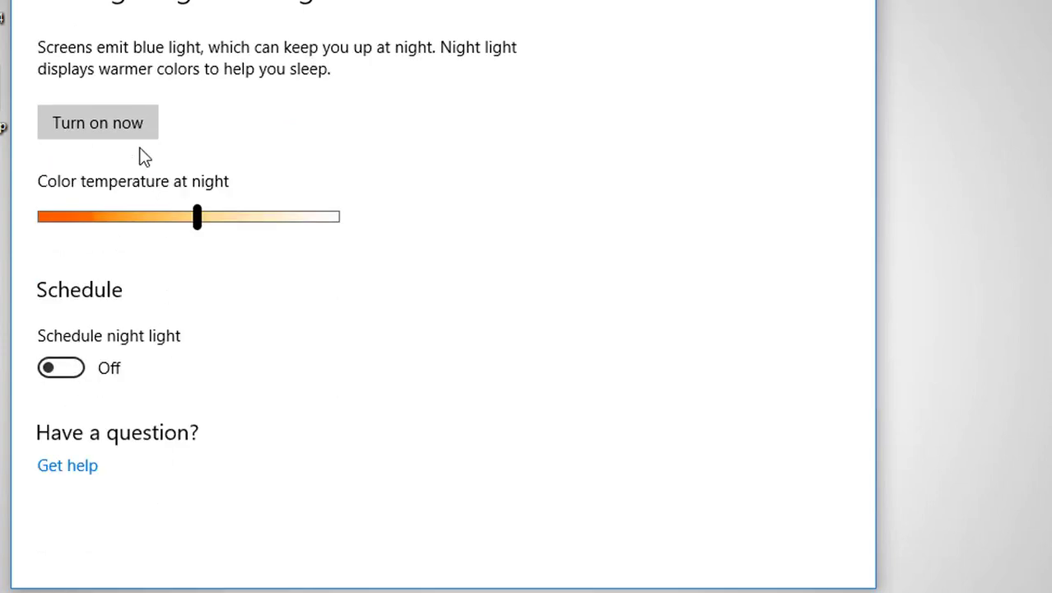
{"action": "left_click", "coordinate": [72, 371]}
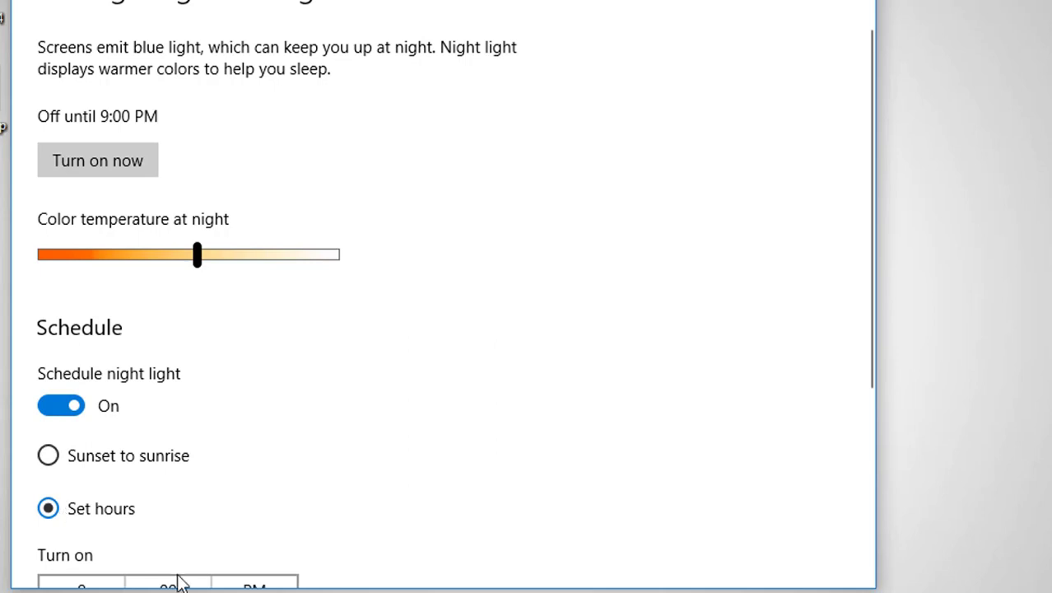
{"action": "scroll", "coordinate": [169, 517], "scroll_direction": "down", "scroll_amount": 3}
{"action": "scroll", "coordinate": [80, 229], "scroll_direction": "up", "scroll_amount": 2}
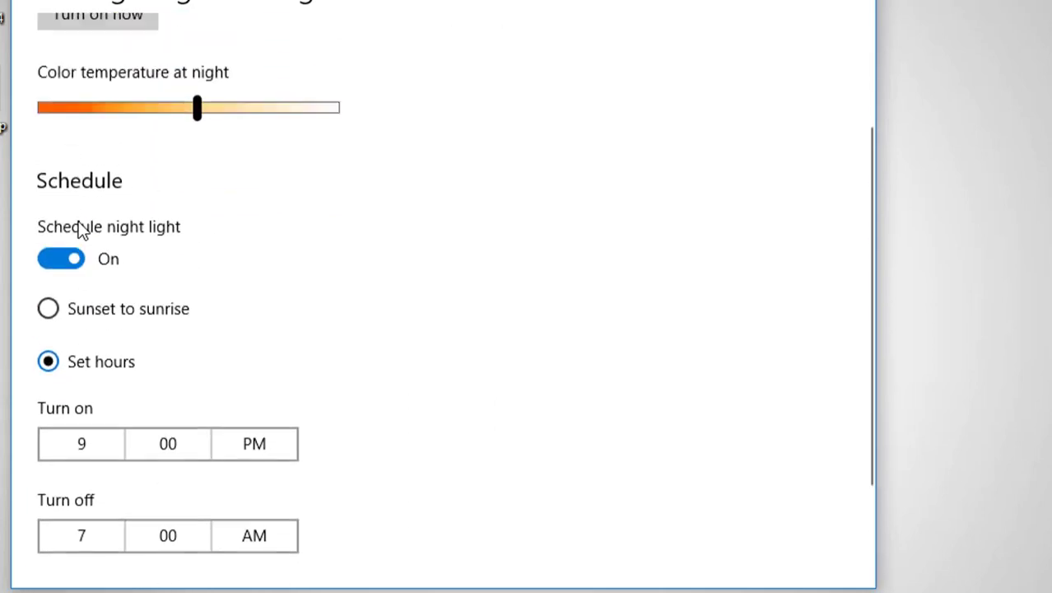
{"action": "left_click", "coordinate": [70, 287]}
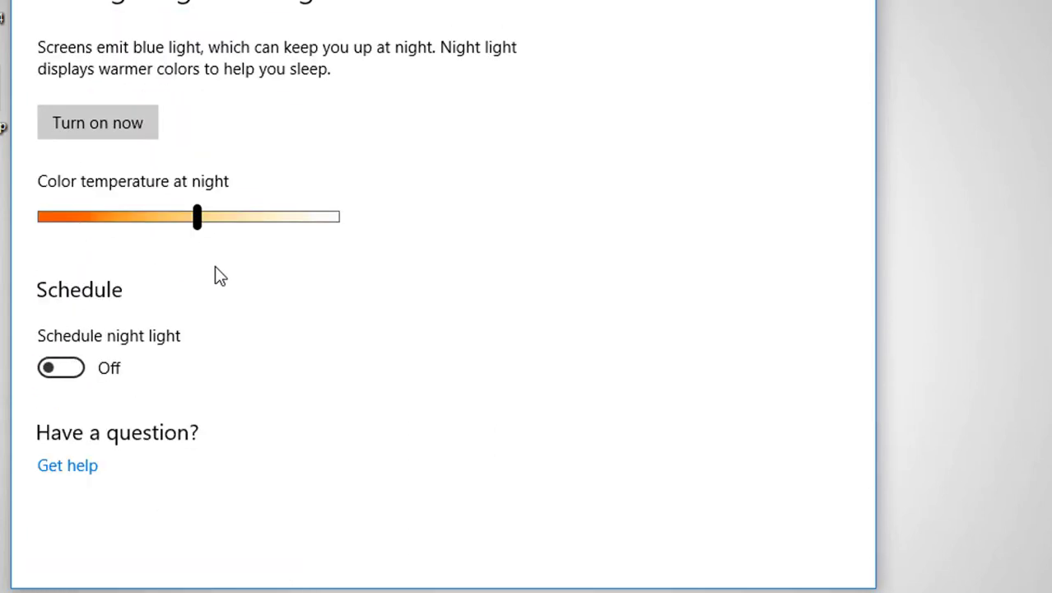
{"action": "left_click", "coordinate": [128, 120]}
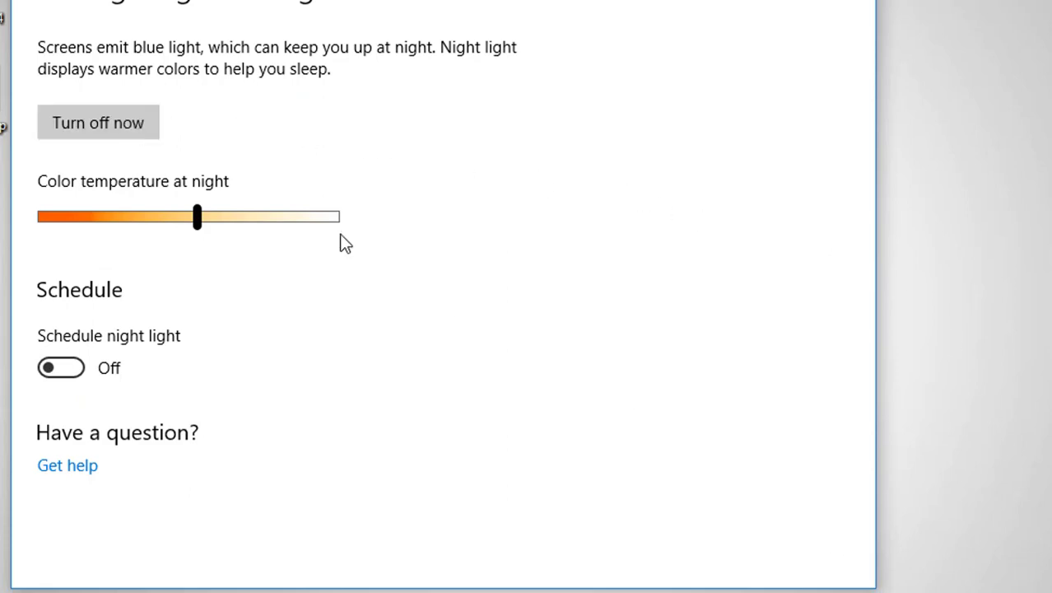
{"action": "left_click", "coordinate": [99, 135]}
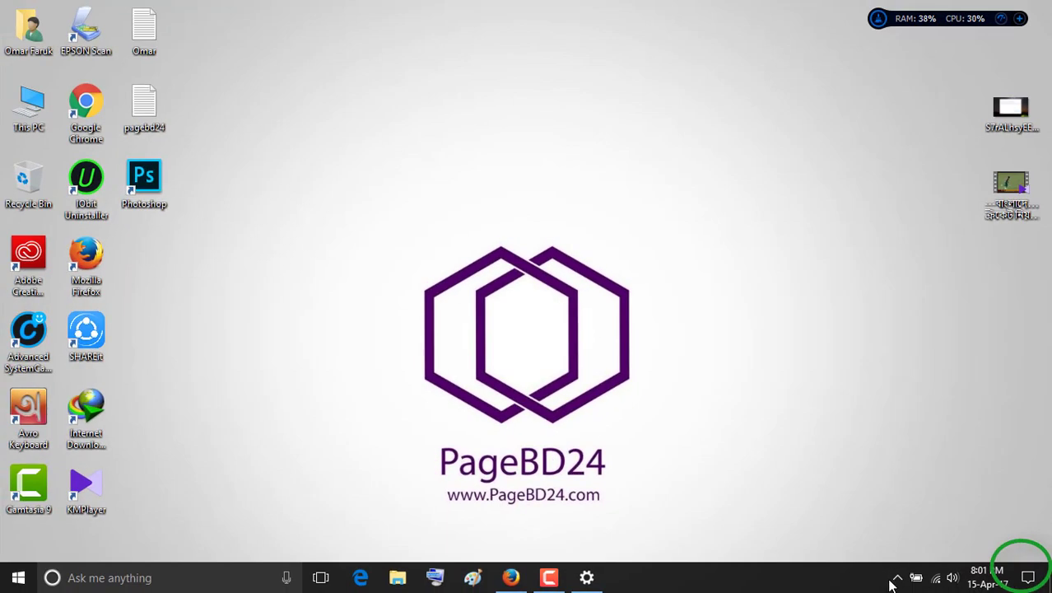
Step: Expand the quick actions in the Action Center and try Night light on and off from there
{"action": "left_click", "coordinate": [896, 578]}
{"action": "left_click", "coordinate": [741, 338]}
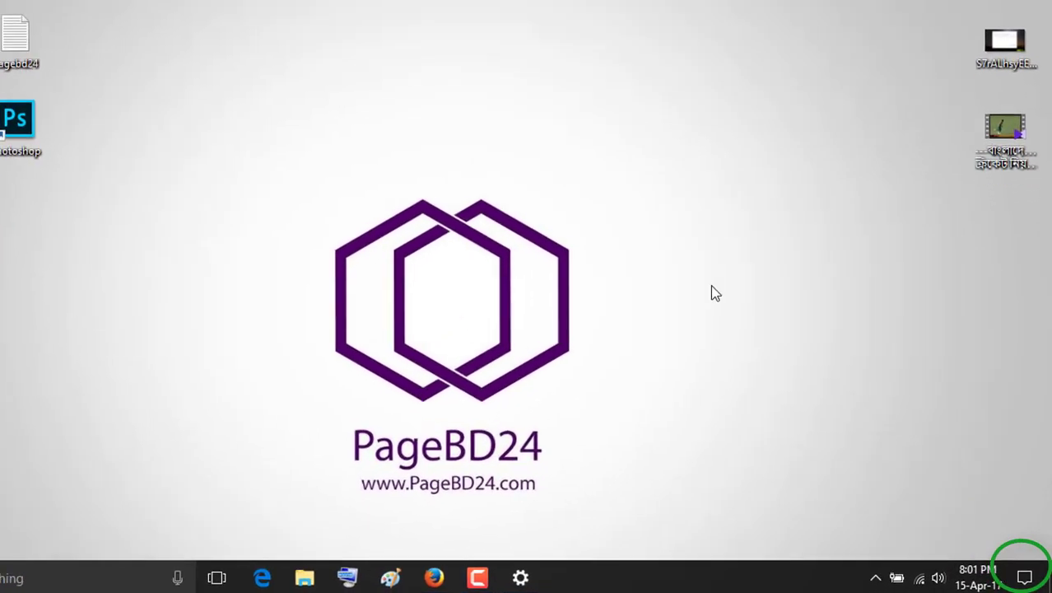
{"action": "left_click", "coordinate": [1008, 577]}
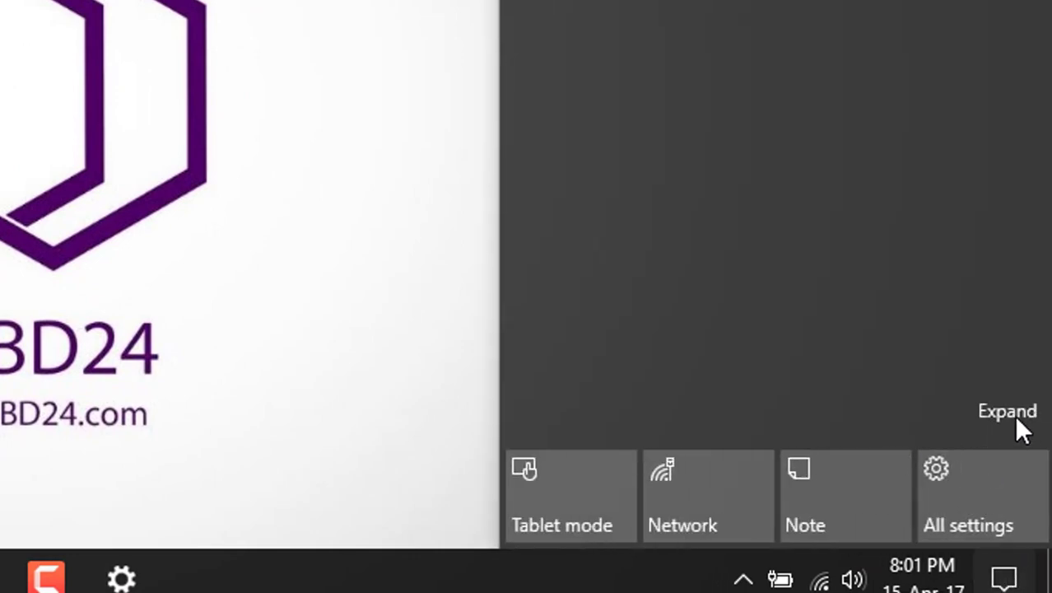
{"action": "left_click", "coordinate": [1014, 415]}
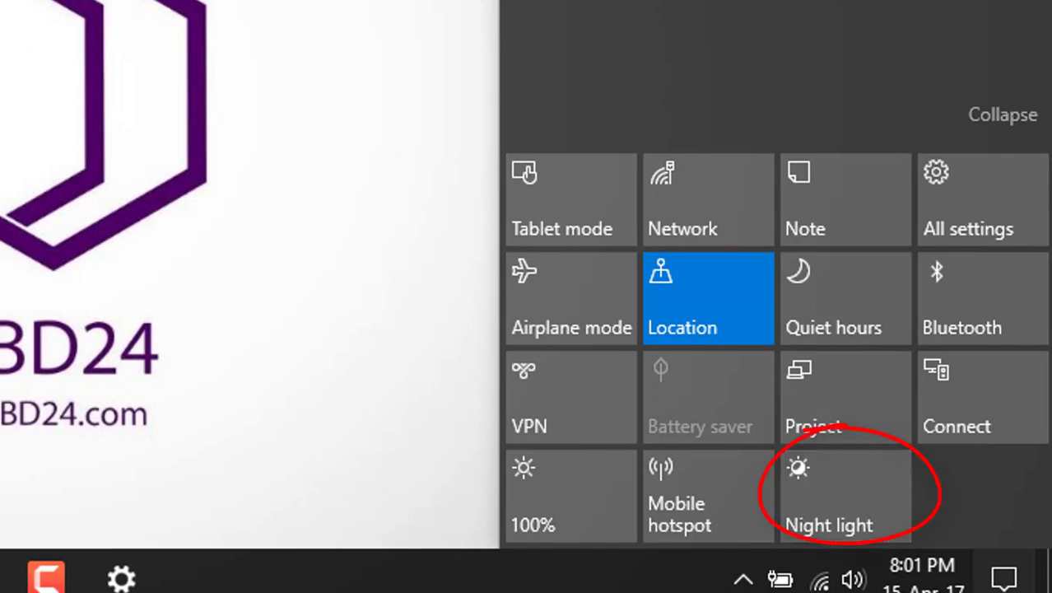
{"action": "left_click", "coordinate": [853, 489]}
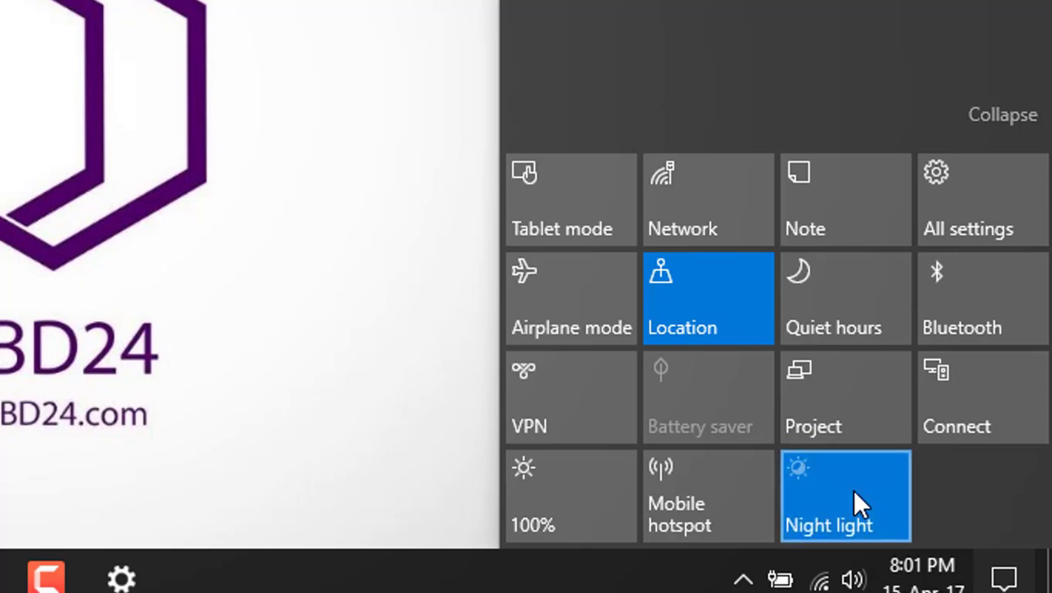
{"action": "left_click", "coordinate": [852, 489]}
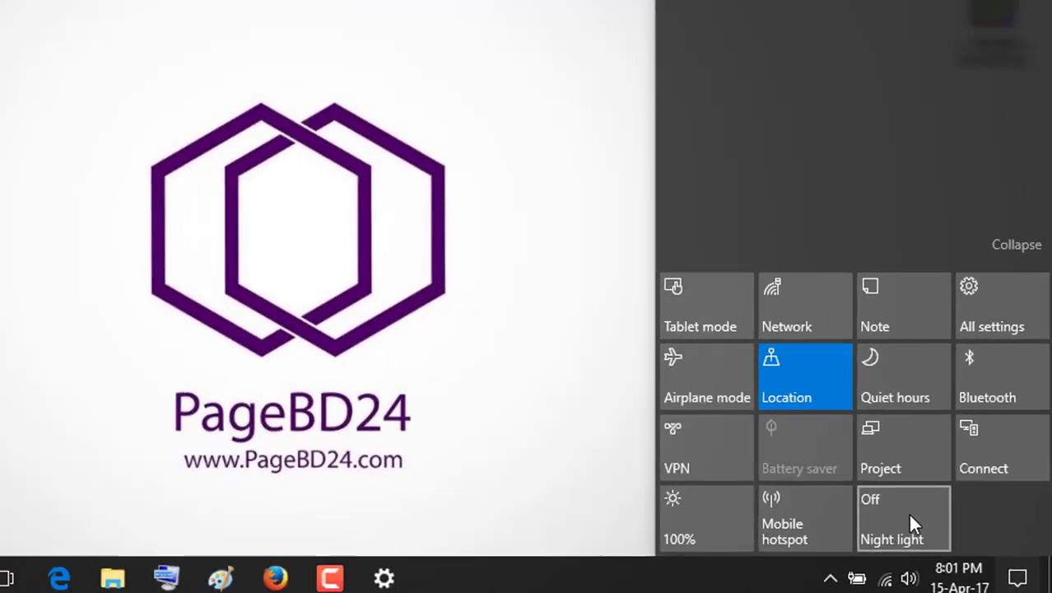
Step: Go from the Night light quick action to its Display settings and open the Night light settings
{"action": "right_click", "coordinate": [853, 489]}
{"action": "left_click", "coordinate": [952, 494]}
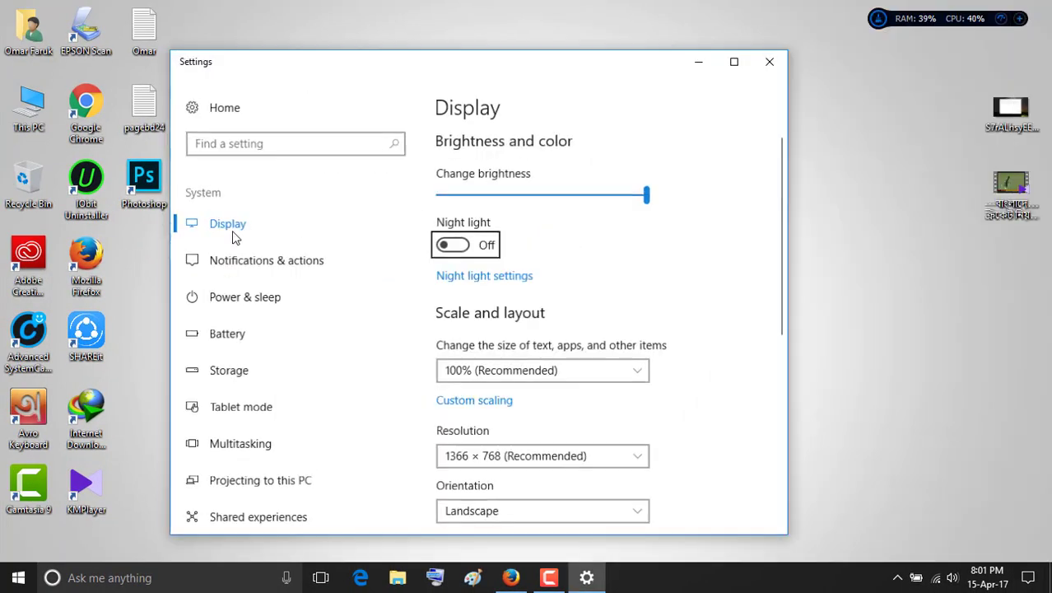
{"action": "left_click", "coordinate": [522, 276]}
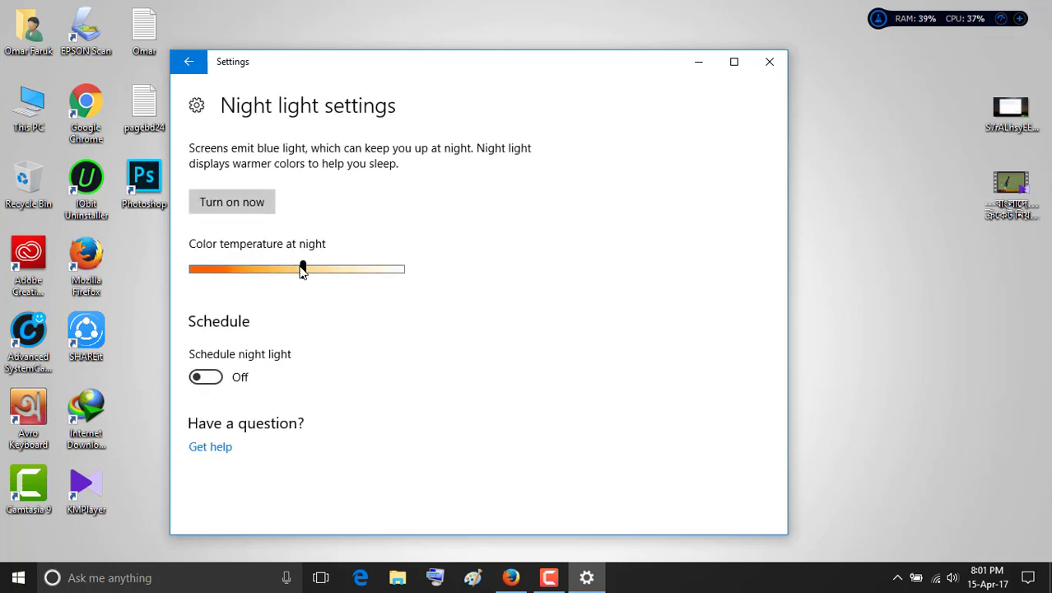
Step: Shift the night color temperature toward white and back toward deep orange, and close the Settings window
{"action": "mouse_move", "coordinate": [303, 272]}
{"action": "left_mouse_down"}
{"action": "mouse_move", "coordinate": [188, 270]}
{"action": "mouse_move", "coordinate": [368, 271]}
{"action": "left_mouse_up"}
{"action": "left_click_drag", "start_coordinate": [265, 274], "coordinate": [227, 274]}
{"action": "left_click", "coordinate": [770, 66]}
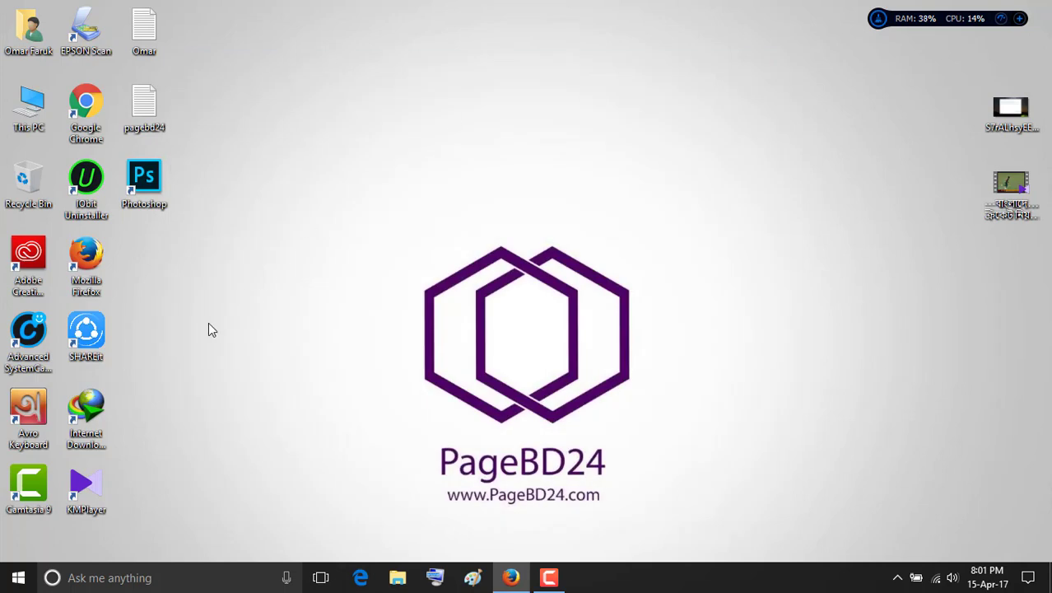
Step: Reopen Windows Settings and open the Troubleshoot page under Update & security
{"action": "left_click", "coordinate": [18, 577]}
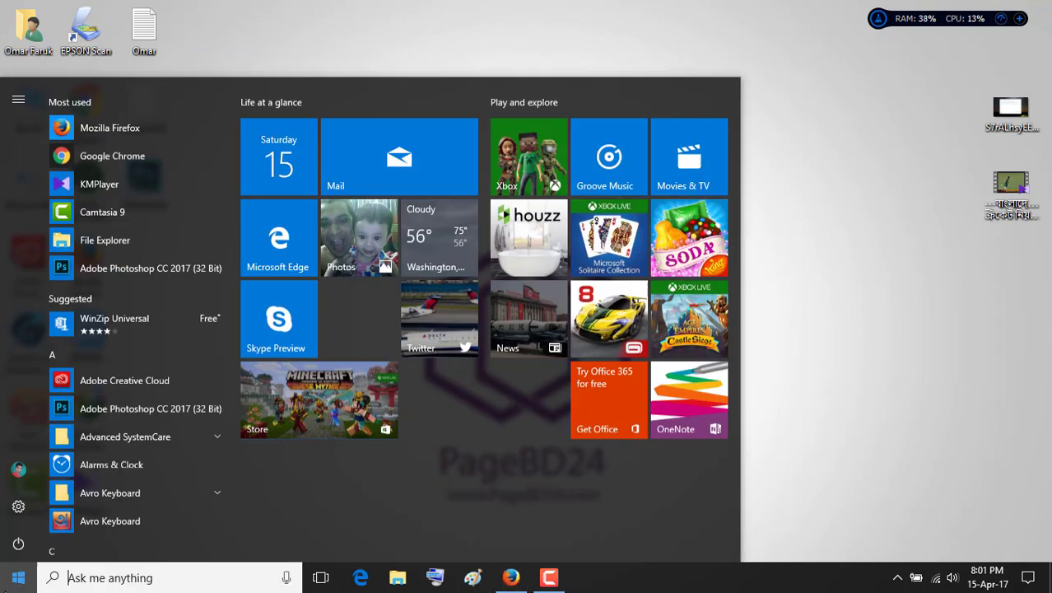
{"action": "left_click", "coordinate": [18, 507]}
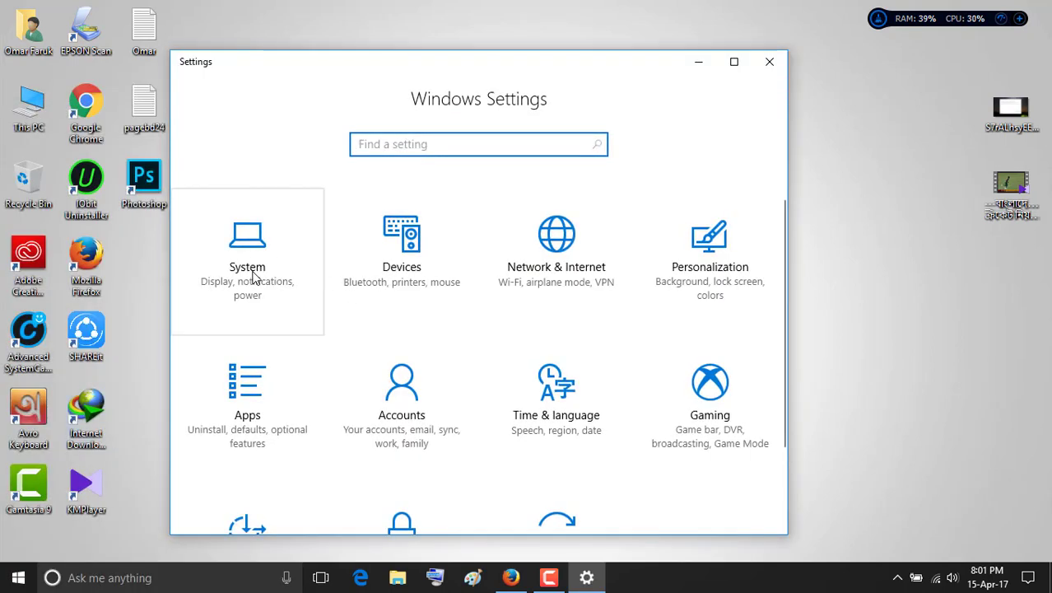
{"action": "scroll", "coordinate": [364, 275], "scroll_direction": "down", "scroll_amount": 2}
{"action": "scroll", "coordinate": [482, 341], "scroll_direction": "up", "scroll_amount": 2}
{"action": "scroll", "coordinate": [616, 446], "scroll_direction": "down", "scroll_amount": 2}
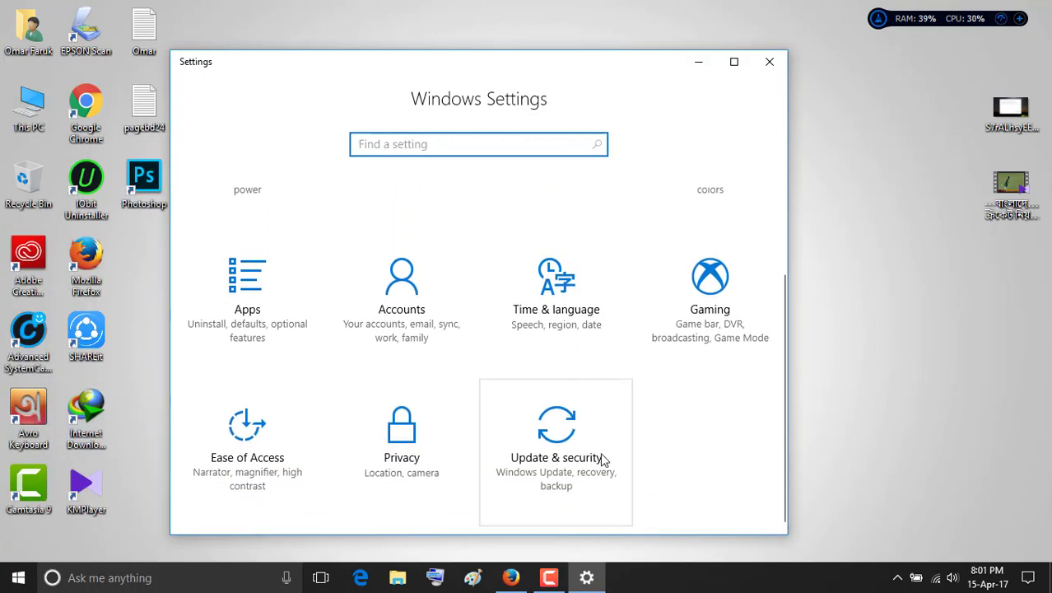
{"action": "left_click", "coordinate": [583, 459]}
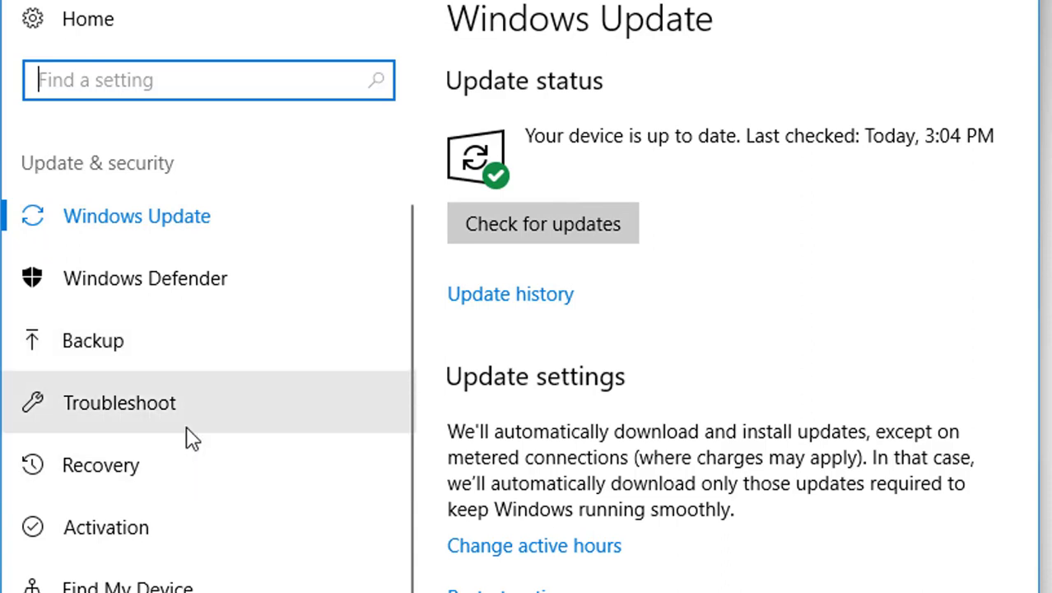
{"action": "left_click", "coordinate": [191, 403]}
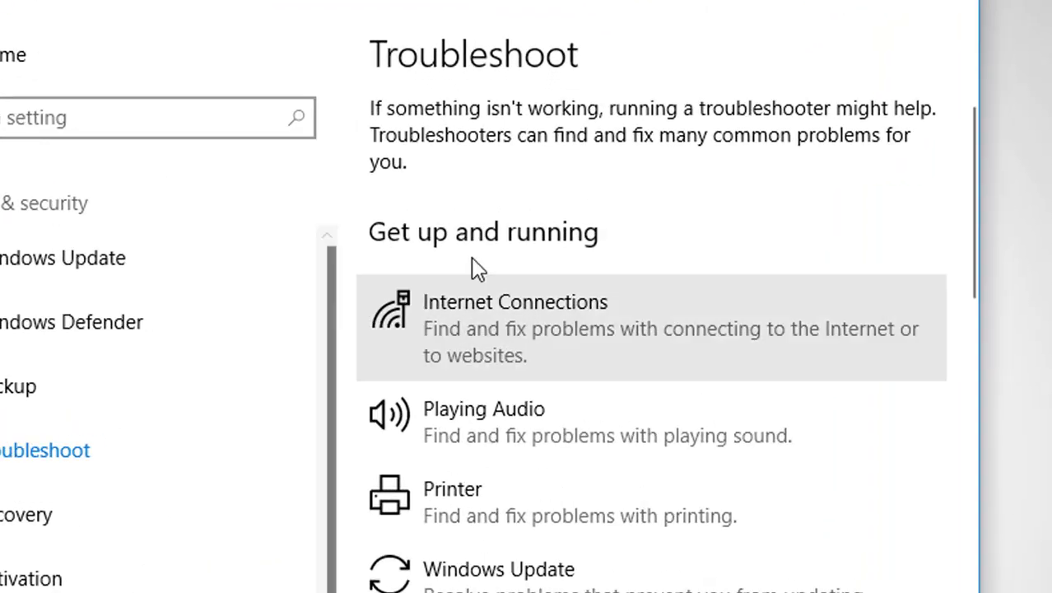
Step: Run the Printer troubleshooter and move its window away from the troubleshooter list
{"action": "scroll", "coordinate": [541, 239], "scroll_direction": "down", "scroll_amount": 3}
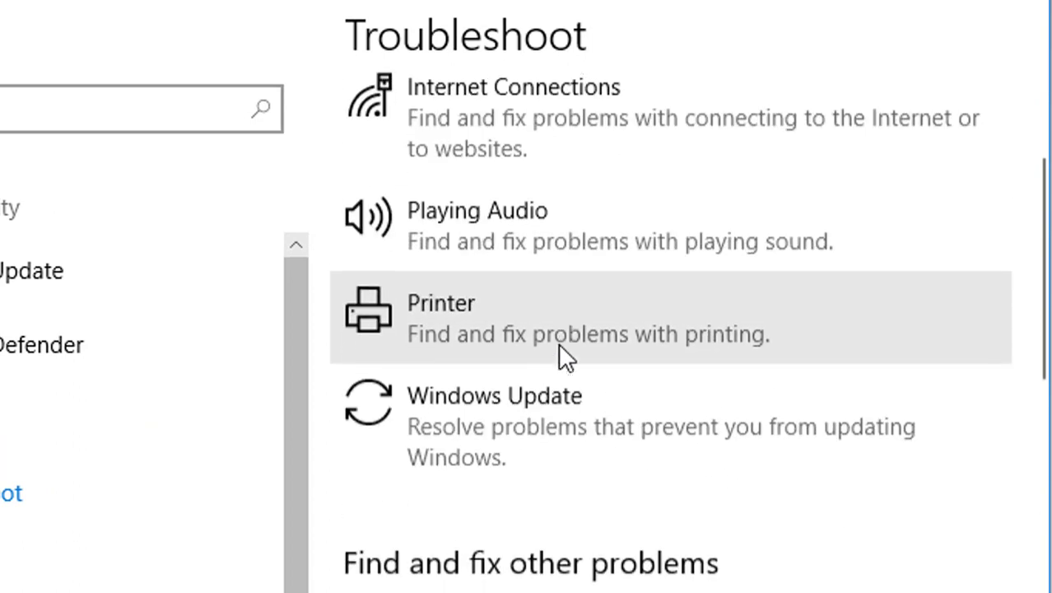
{"action": "scroll", "coordinate": [566, 395], "scroll_direction": "up", "scroll_amount": 3}
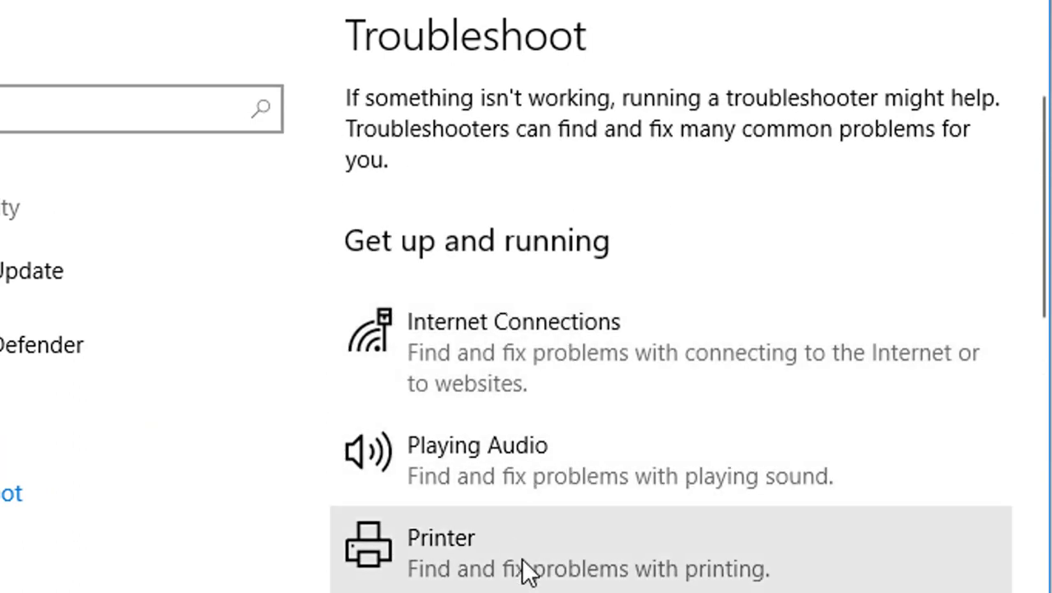
{"action": "left_click", "coordinate": [527, 570]}
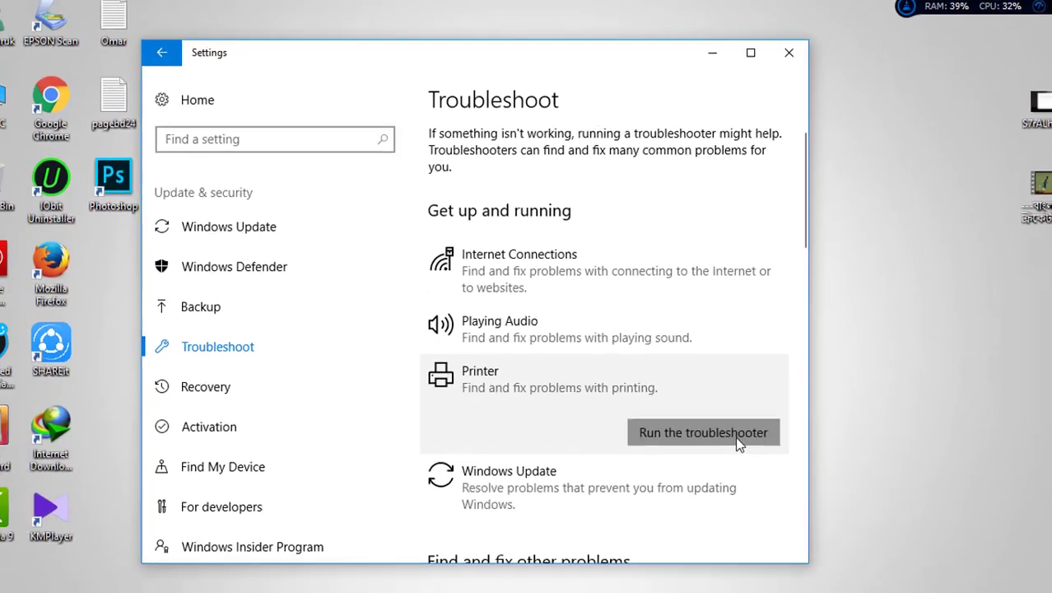
{"action": "left_click", "coordinate": [739, 442]}
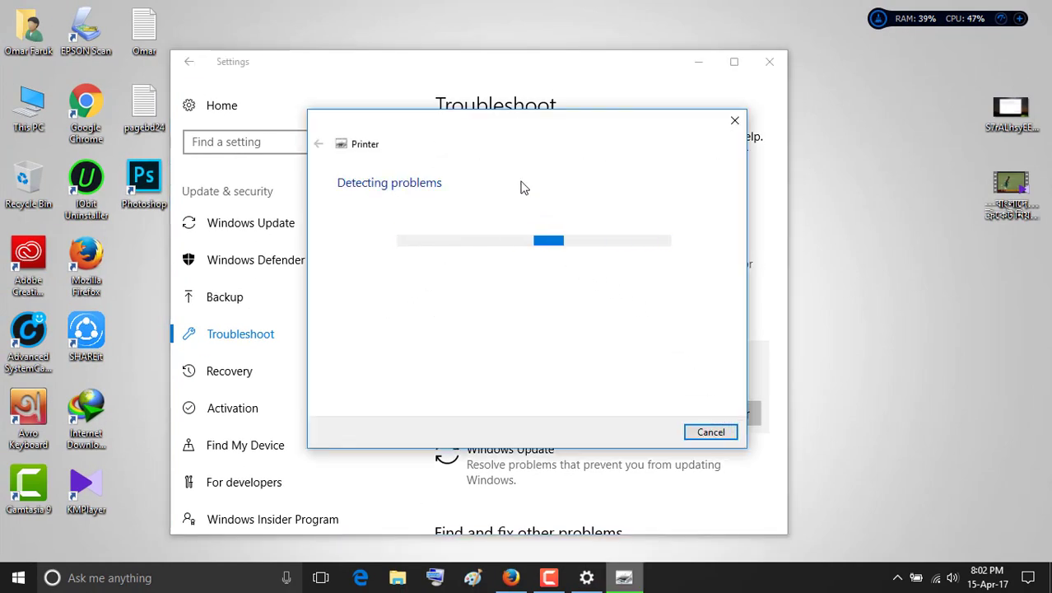
{"action": "left_click_drag", "start_coordinate": [538, 123], "coordinate": [898, 325]}
Step: Look through the other available troubleshooters and close the running Printer troubleshooter
{"action": "scroll", "coordinate": [482, 167], "scroll_direction": "down", "scroll_amount": 3}
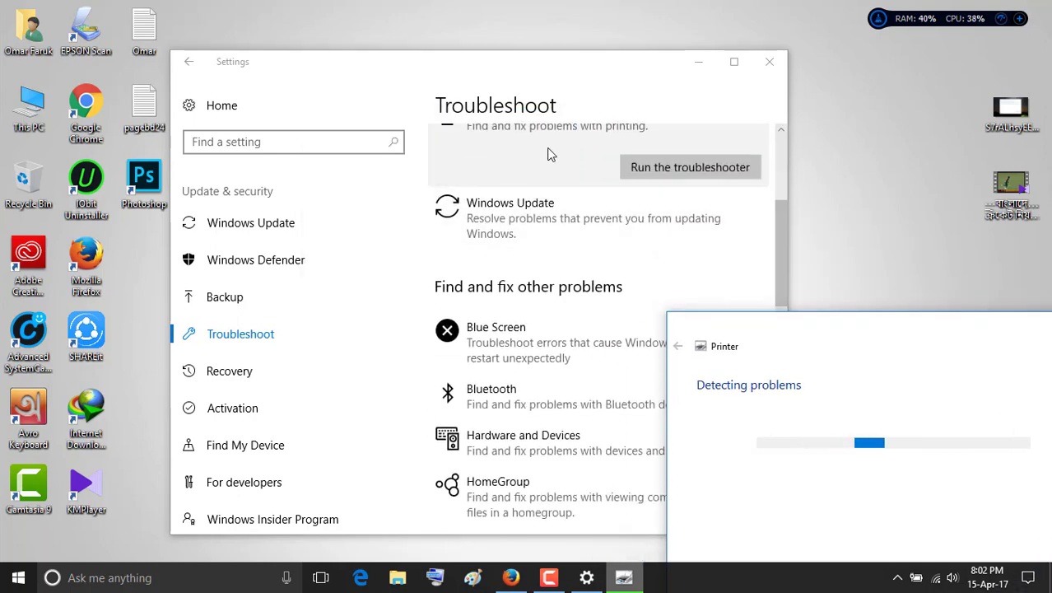
{"action": "scroll", "coordinate": [552, 155], "scroll_direction": "down", "scroll_amount": 2}
{"action": "scroll", "coordinate": [551, 152], "scroll_direction": "down", "scroll_amount": 3}
{"action": "left_click_drag", "start_coordinate": [1012, 336], "coordinate": [888, 298]}
{"action": "left_click", "coordinate": [828, 286]}
{"action": "scroll", "coordinate": [649, 198], "scroll_direction": "up", "scroll_amount": 2}
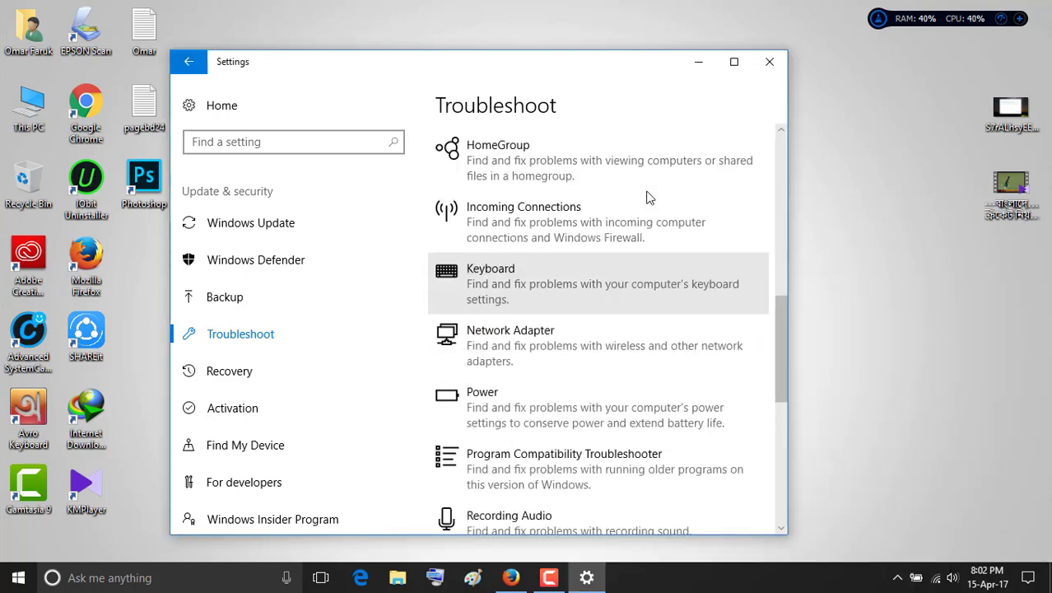
{"action": "scroll", "coordinate": [649, 197], "scroll_direction": "up", "scroll_amount": 5}
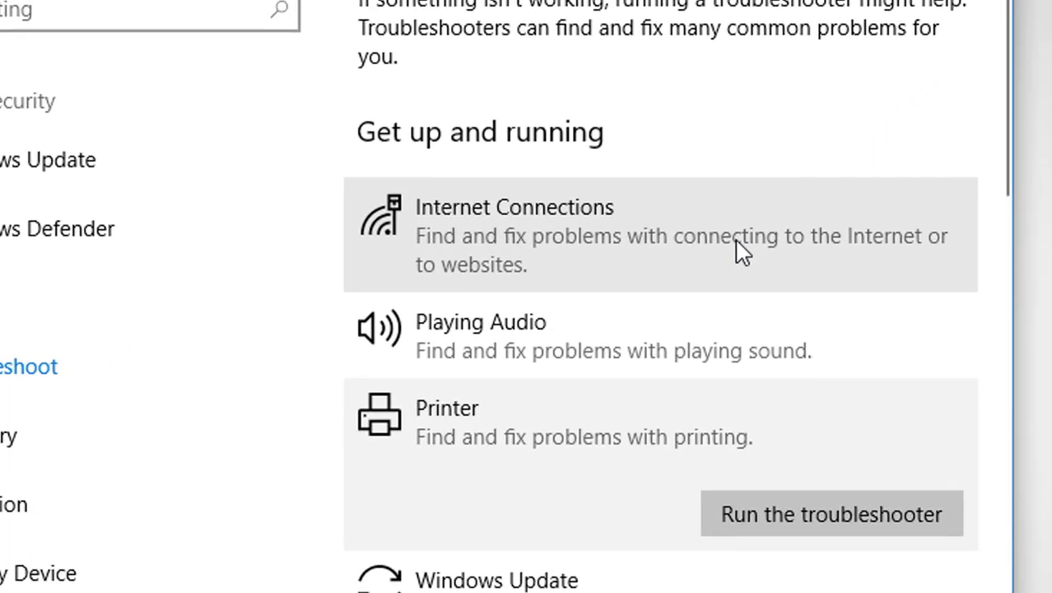
Step: Select the Internet Connections troubleshooter and review the rest of the list down to Windows Store Apps
{"action": "left_click", "coordinate": [739, 251]}
{"action": "left_click", "coordinate": [868, 359]}
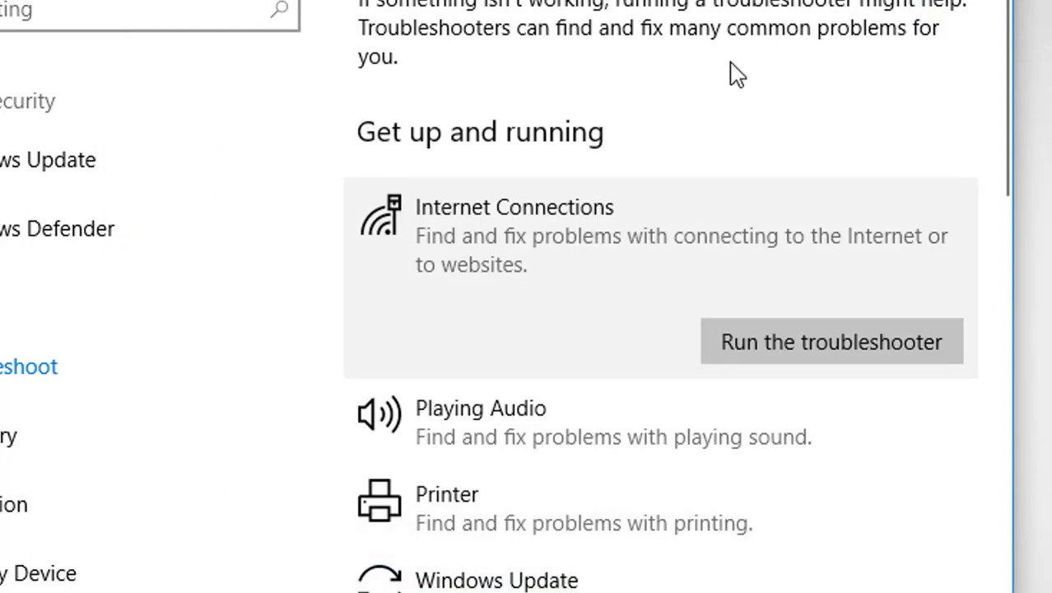
{"action": "scroll", "coordinate": [711, 165], "scroll_direction": "down", "scroll_amount": 5}
{"action": "scroll", "coordinate": [718, 161], "scroll_direction": "down", "scroll_amount": 10}
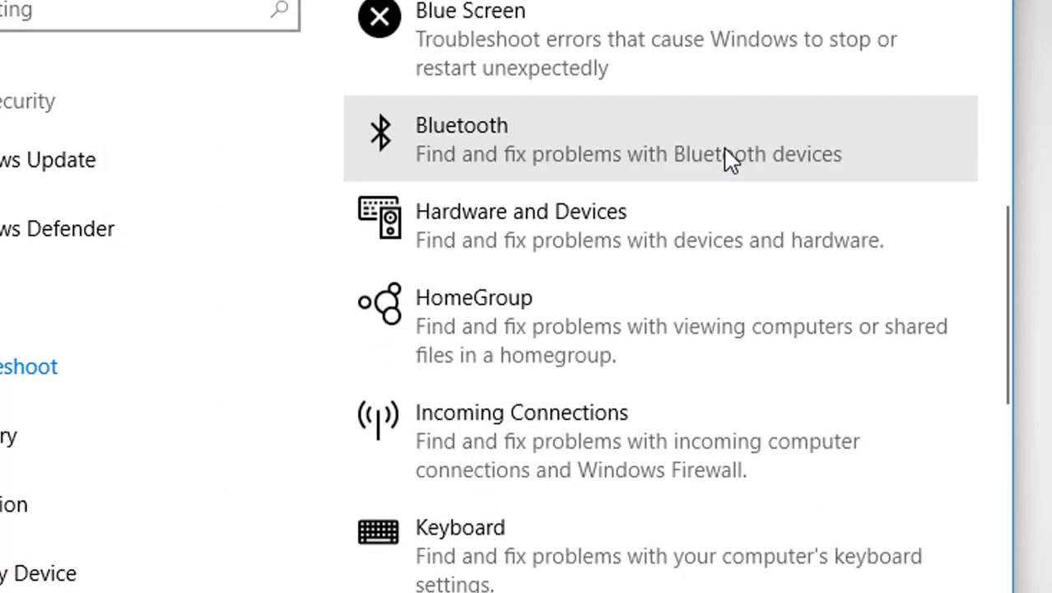
{"action": "scroll", "coordinate": [699, 495], "scroll_direction": "down", "scroll_amount": 3}
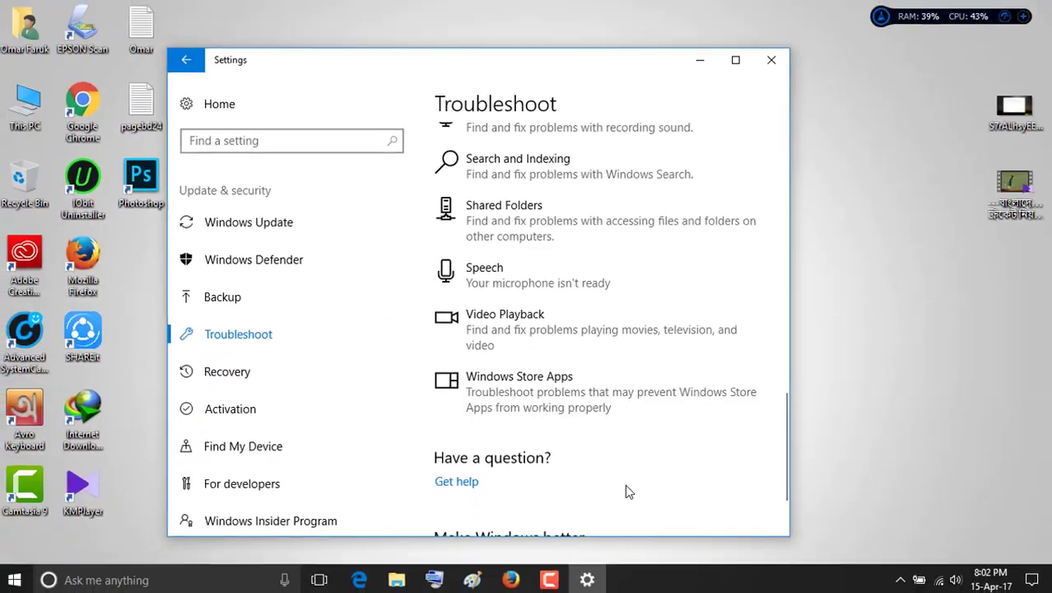
{"action": "scroll", "coordinate": [624, 371], "scroll_direction": "up", "scroll_amount": 15}
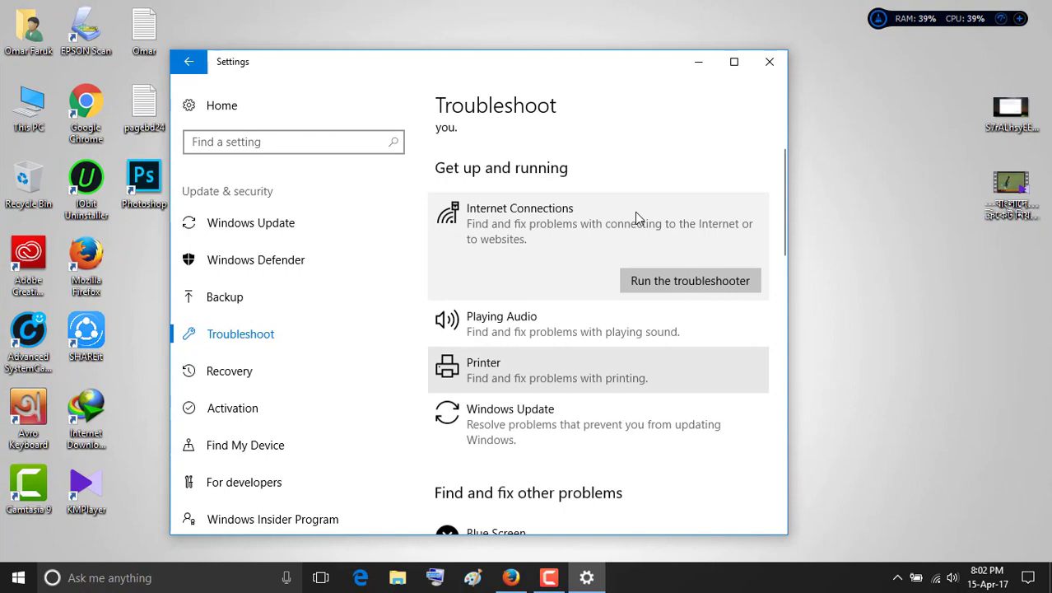
Step: Review the whole troubleshooter list again, then minimize Settings from its home page
{"action": "scroll", "coordinate": [635, 210], "scroll_direction": "up", "scroll_amount": 1}
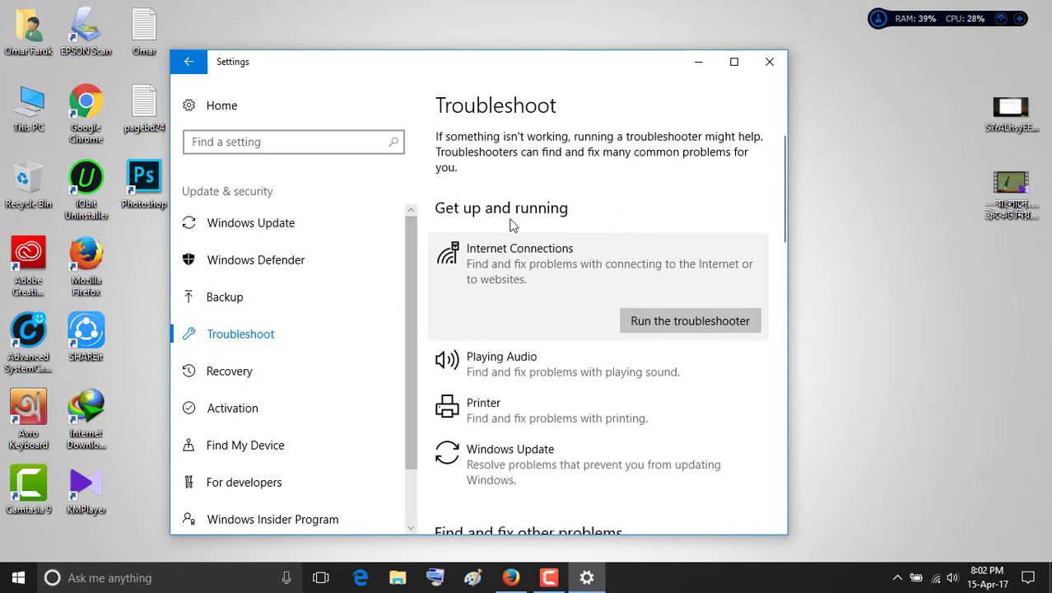
{"action": "scroll", "coordinate": [528, 216], "scroll_direction": "down", "scroll_amount": 7}
{"action": "scroll", "coordinate": [529, 215], "scroll_direction": "down", "scroll_amount": 7}
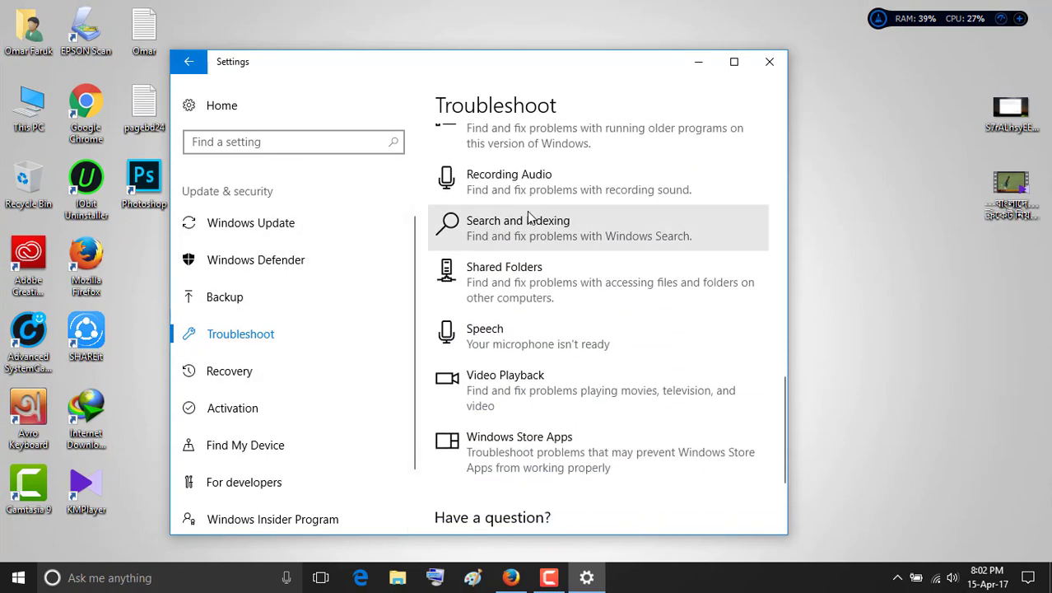
{"action": "scroll", "coordinate": [554, 198], "scroll_direction": "down", "scroll_amount": 1}
{"action": "scroll", "coordinate": [555, 198], "scroll_direction": "down", "scroll_amount": 1}
{"action": "scroll", "coordinate": [556, 197], "scroll_direction": "up", "scroll_amount": 10}
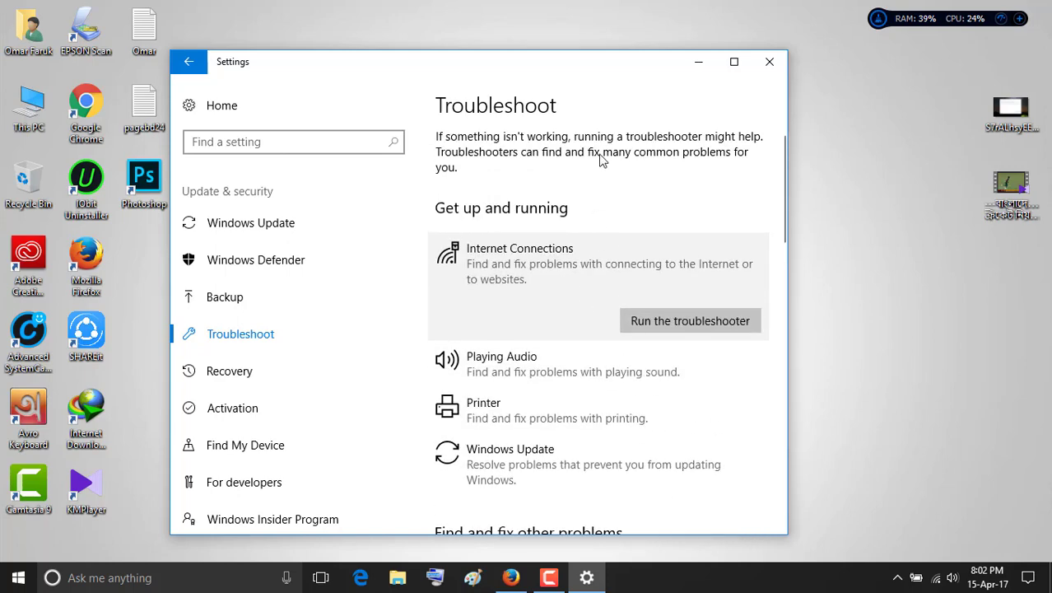
{"action": "left_click", "coordinate": [211, 115]}
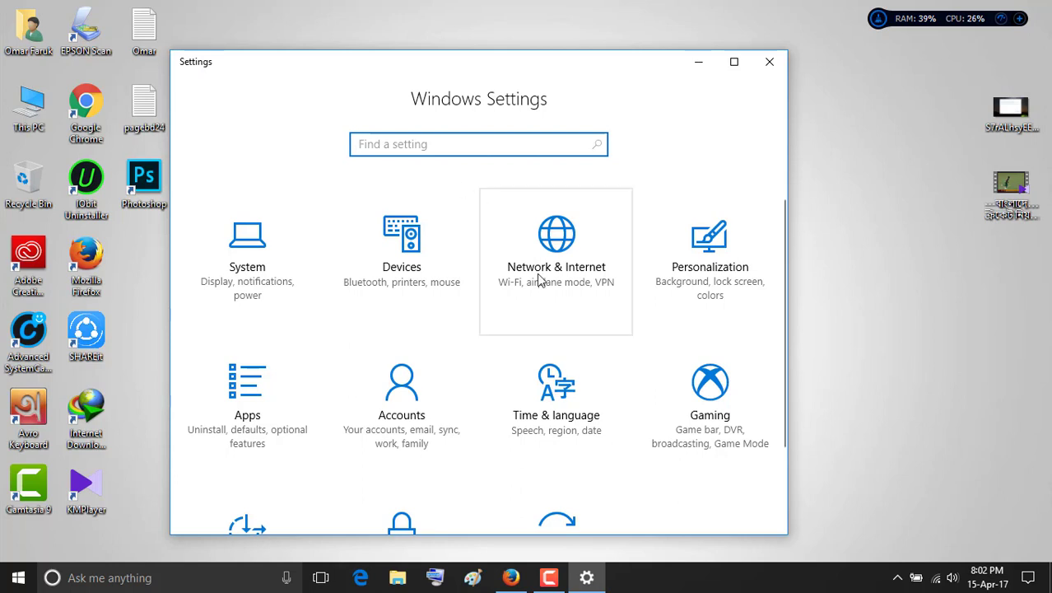
{"action": "left_click", "coordinate": [698, 61]}
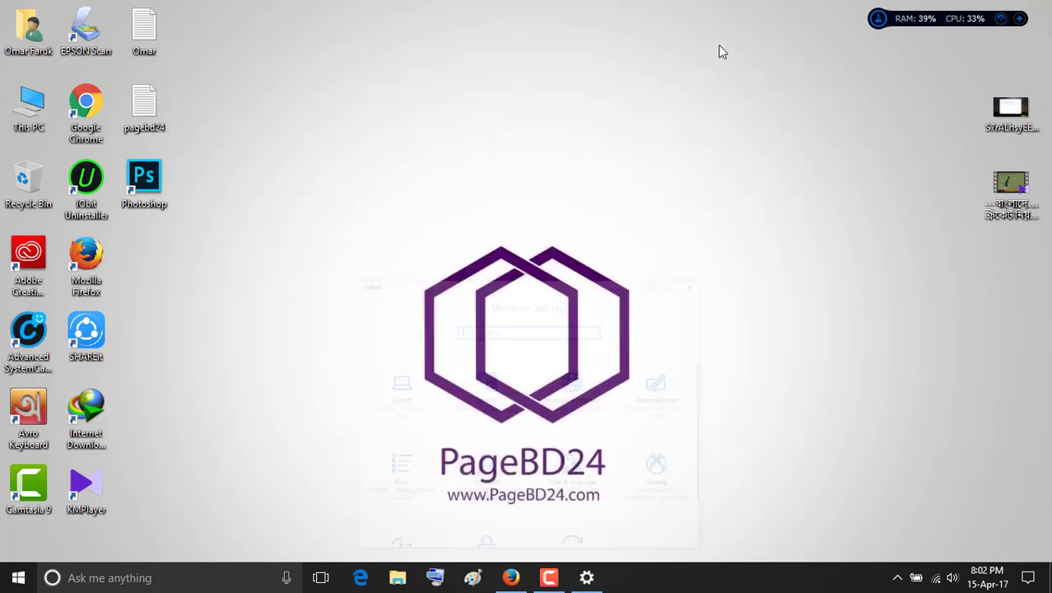
Step: Open the Bangla cricket song video from the desktop with Movies & TV
{"action": "right_click", "coordinate": [1030, 188]}
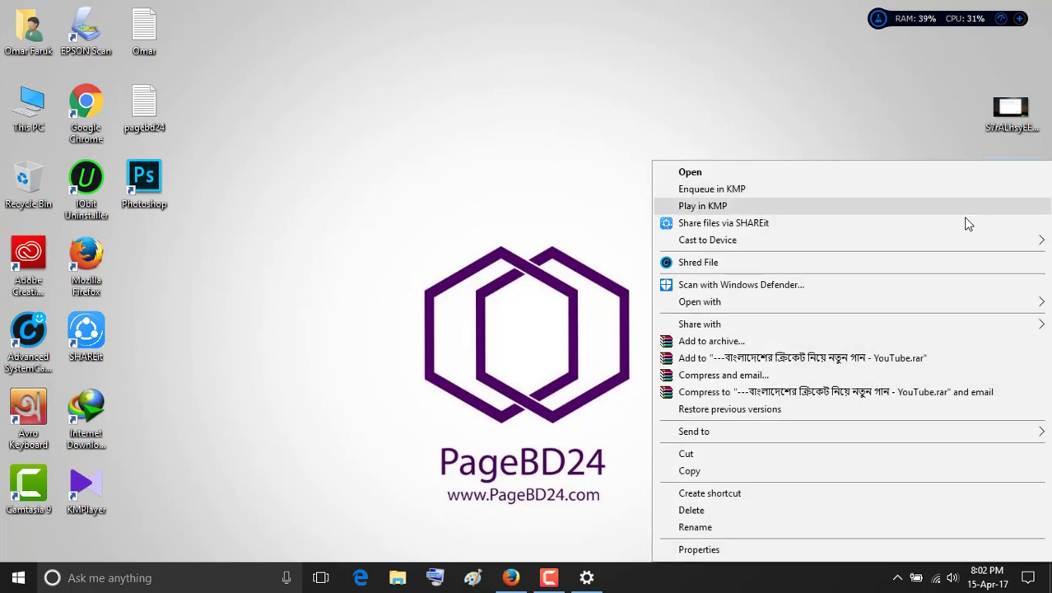
{"action": "mouse_move", "coordinate": [865, 330]}
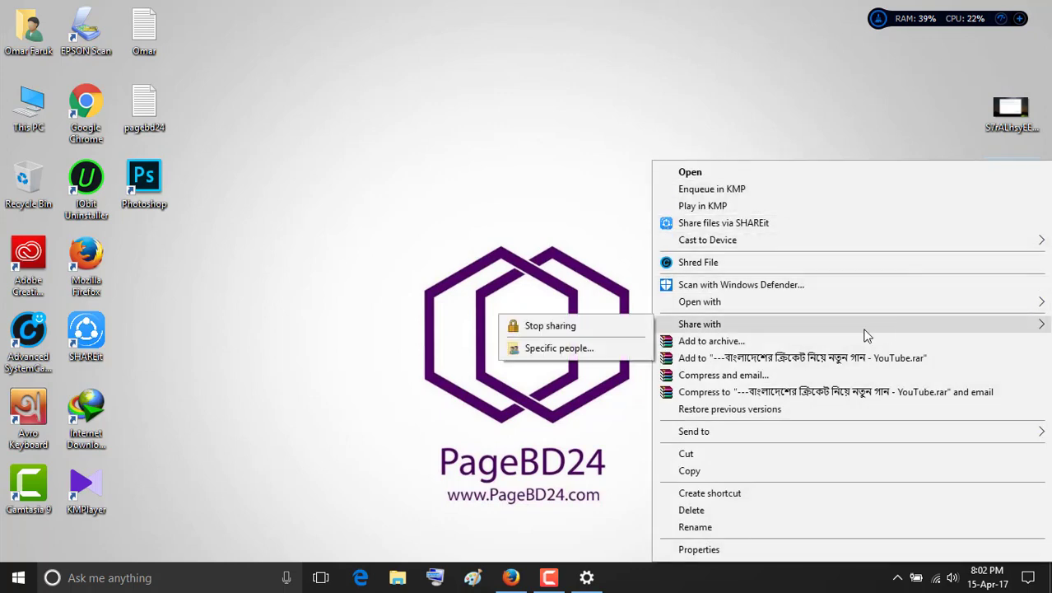
{"action": "mouse_move", "coordinate": [737, 306]}
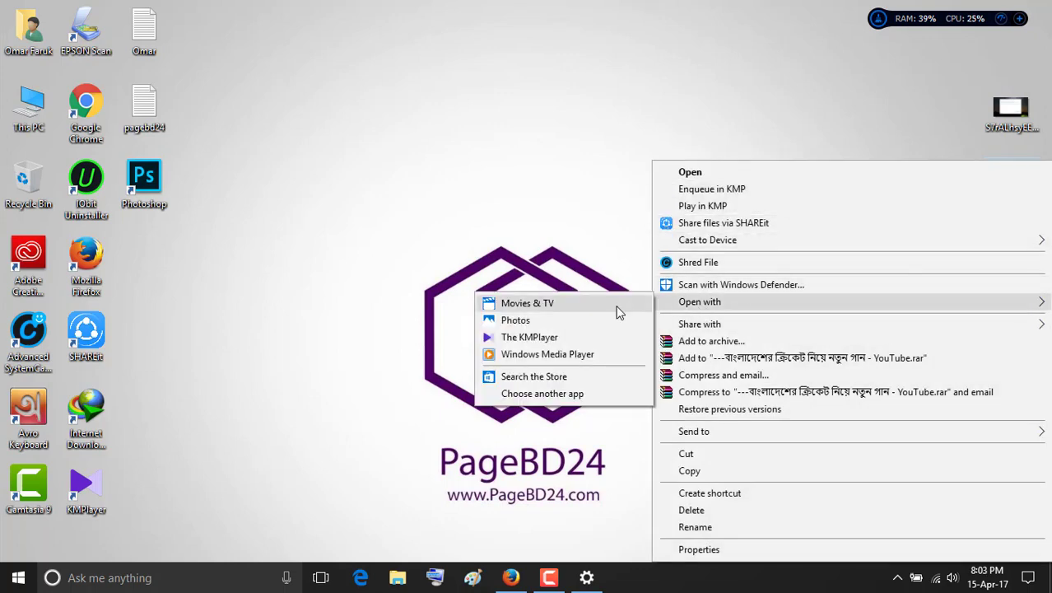
{"action": "left_click", "coordinate": [587, 304]}
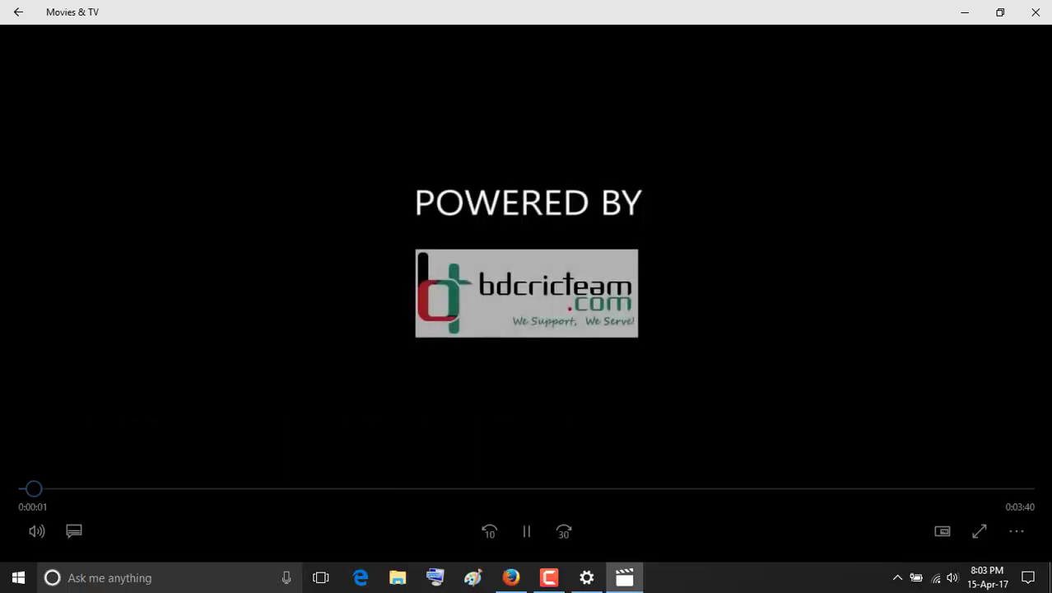
Step: Switch the video to the mini view, then restore the full player window and pause playback
{"action": "left_click", "coordinate": [943, 531]}
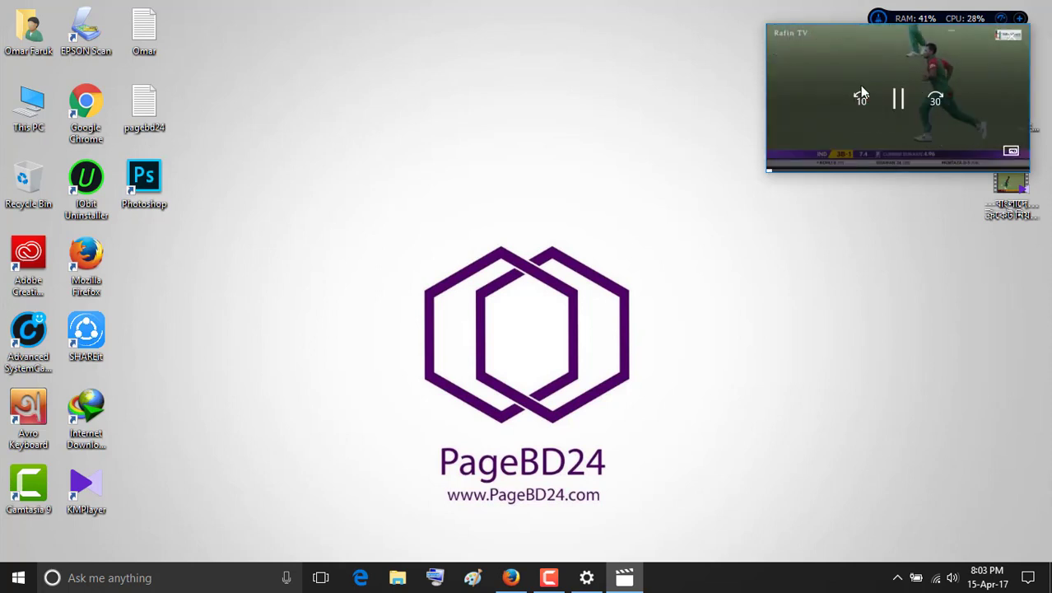
{"action": "left_click", "coordinate": [1009, 153]}
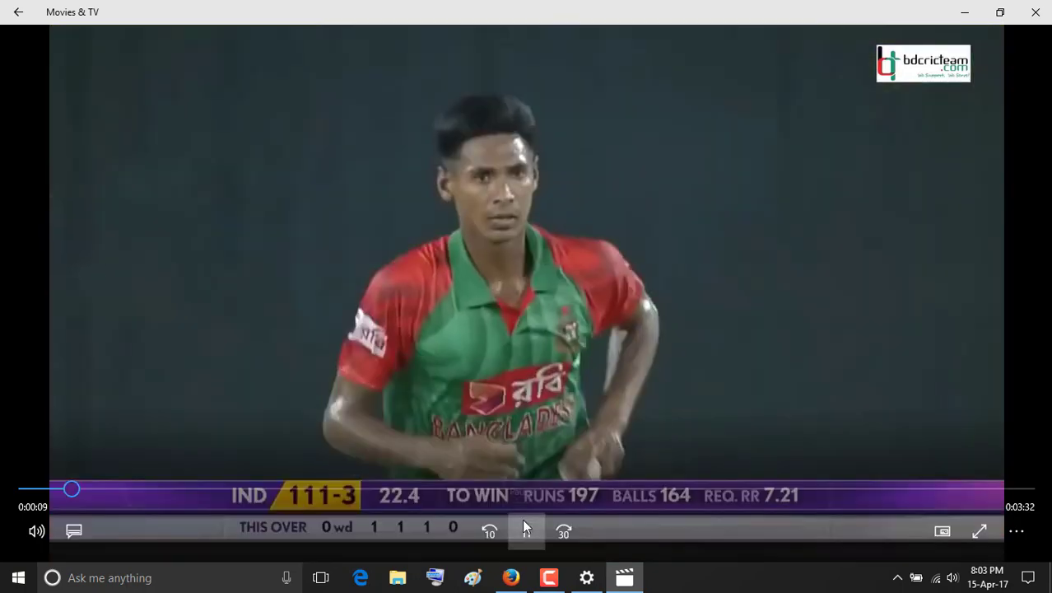
{"action": "left_click", "coordinate": [527, 531]}
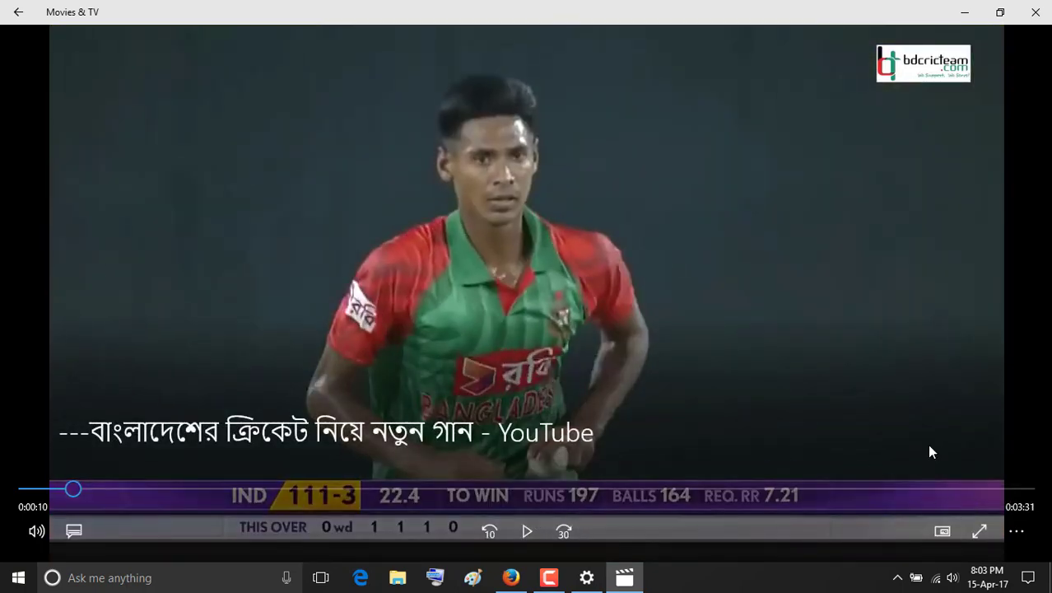
Step: Put the paused video in the mini view, move the mini player across the desktop and restore the full window
{"action": "left_click", "coordinate": [942, 531]}
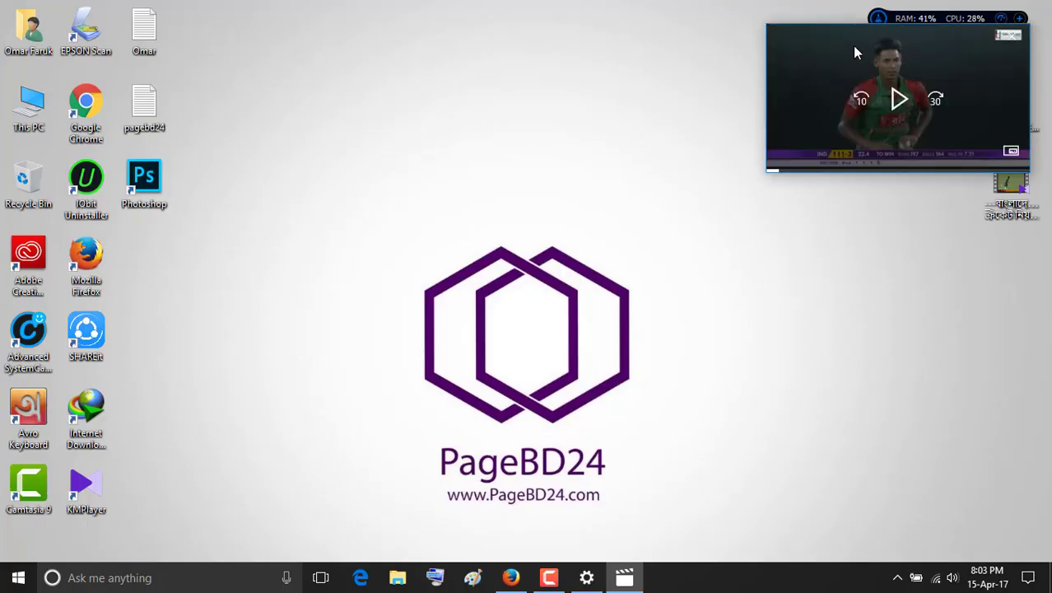
{"action": "left_click_drag", "start_coordinate": [948, 56], "coordinate": [592, 53]}
{"action": "left_click", "coordinate": [671, 156]}
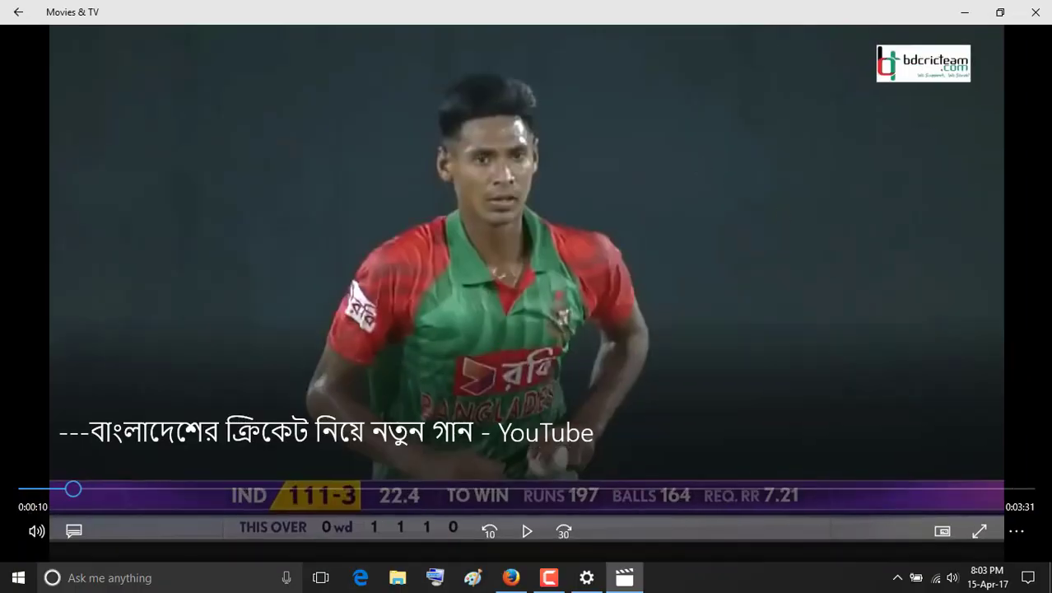
Step: Show the mini view once more, reposition it on the desktop, and close Movies & TV from the restored window
{"action": "left_click", "coordinate": [943, 532]}
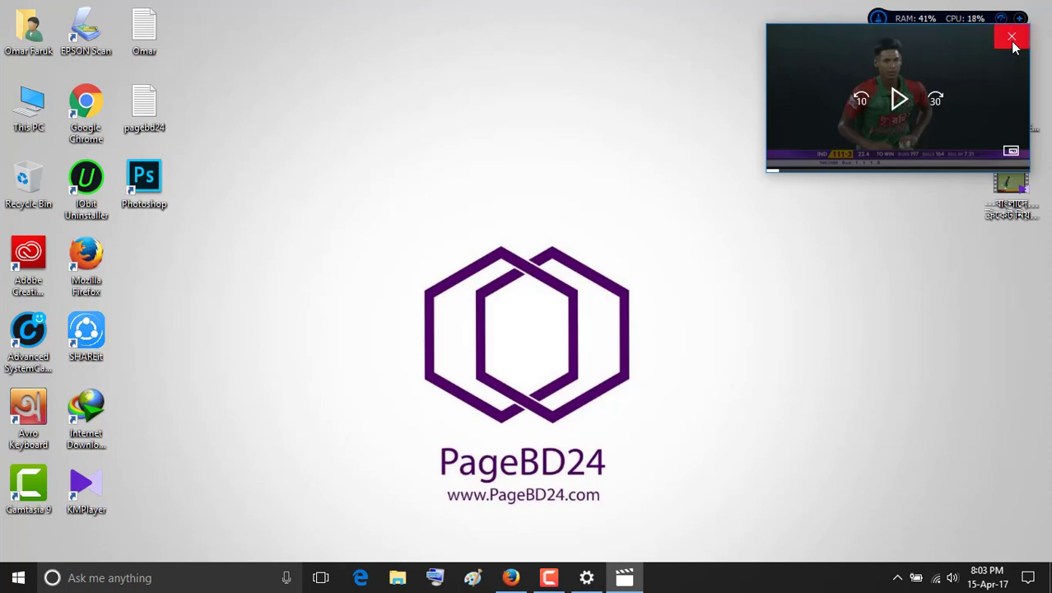
{"action": "left_click_drag", "start_coordinate": [930, 52], "coordinate": [793, 79]}
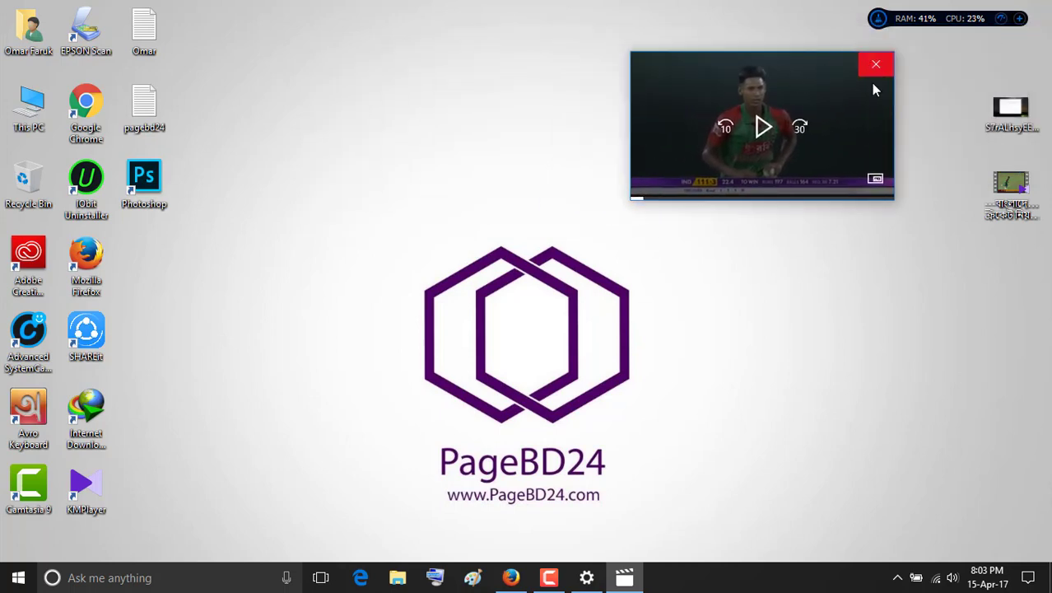
{"action": "left_click", "coordinate": [875, 178]}
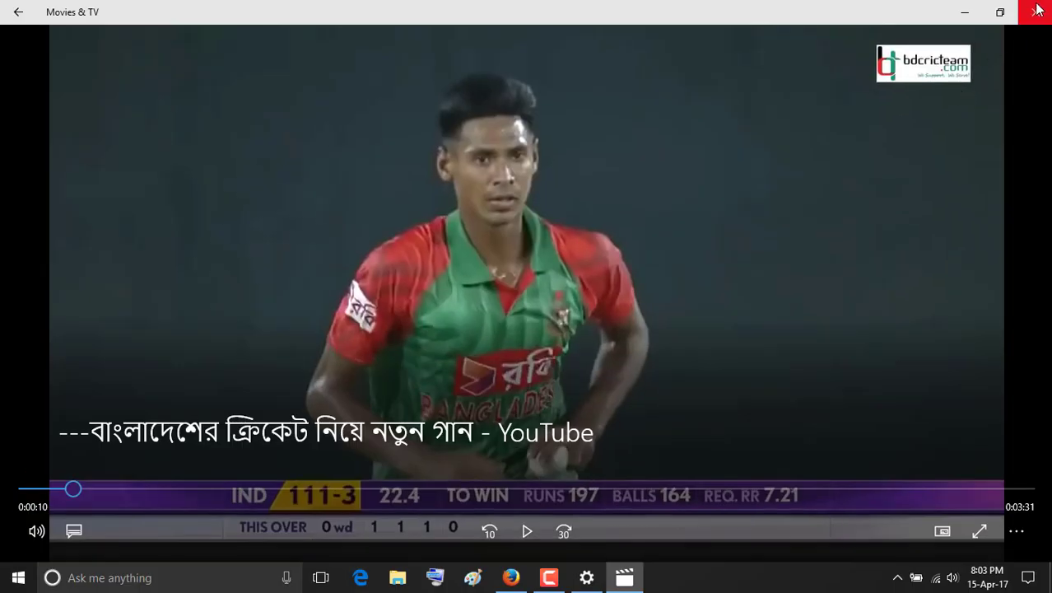
{"action": "left_click", "coordinate": [1035, 11]}
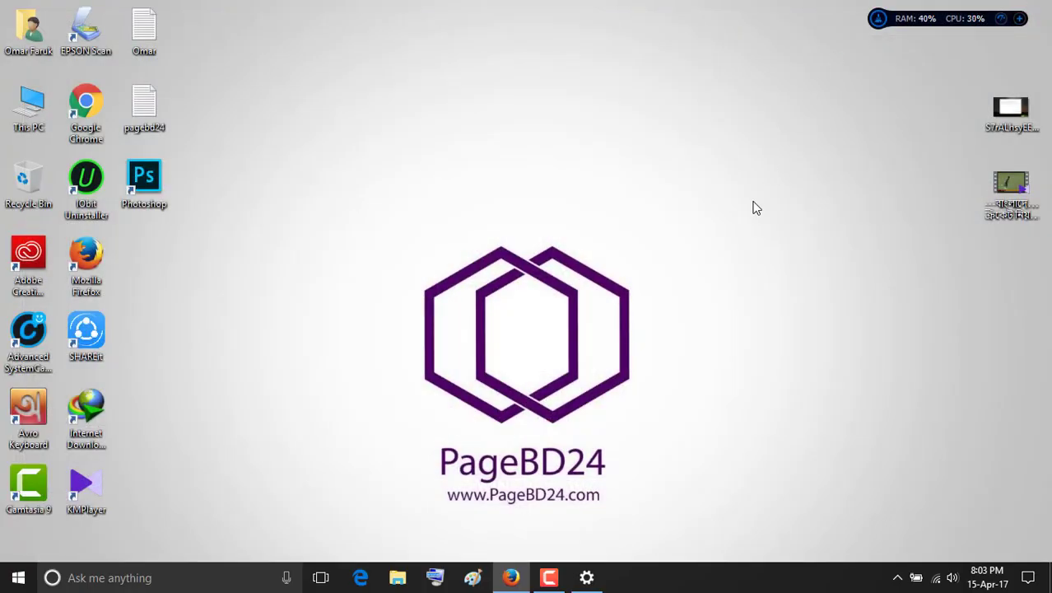
Step: Switch to Settings and open Windows Defender Security Center from the Windows Defender page under Update & security
{"action": "mouse_move", "coordinate": [599, 573]}
{"action": "left_click", "coordinate": [601, 536]}
{"action": "scroll", "coordinate": [599, 536], "scroll_direction": "down", "scroll_amount": 3}
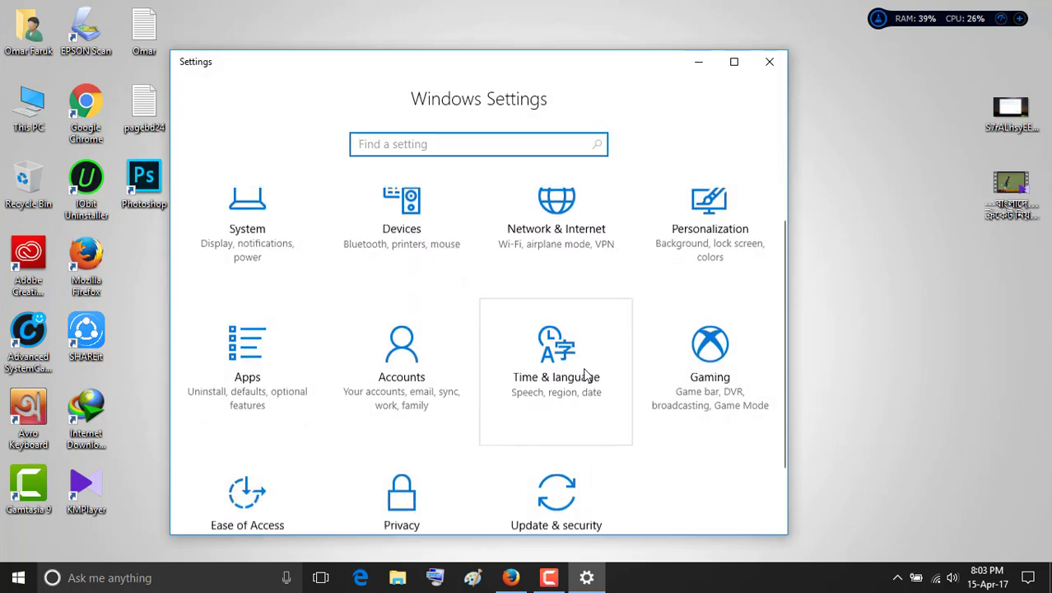
{"action": "left_click", "coordinate": [568, 416]}
{"action": "scroll", "coordinate": [528, 247], "scroll_direction": "down", "scroll_amount": 3}
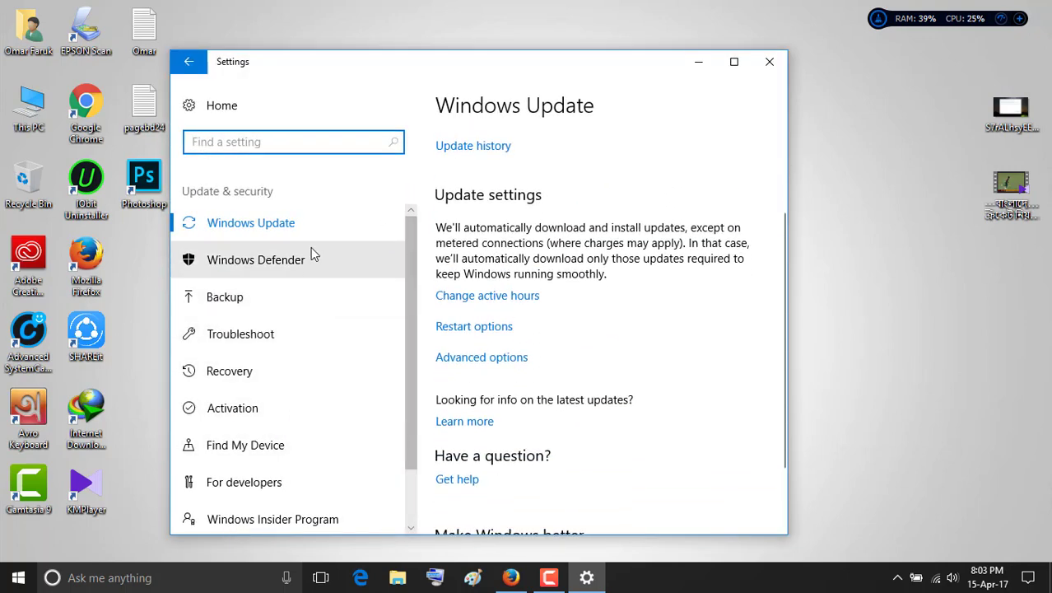
{"action": "left_click", "coordinate": [311, 255]}
{"action": "left_click", "coordinate": [473, 199]}
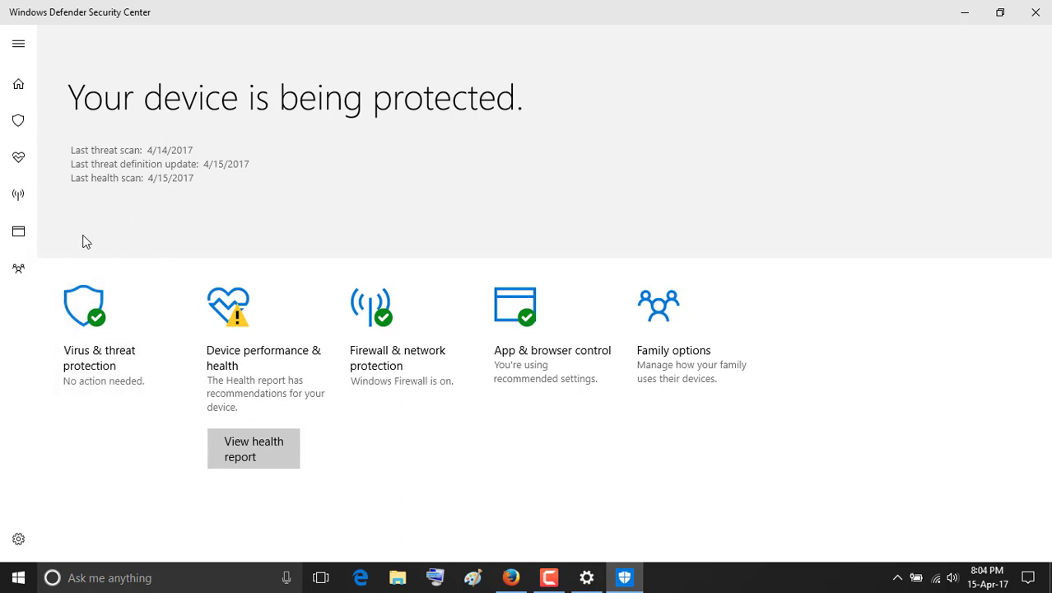
Step: View the Virus & threat protection page, return to the overview and close Windows Defender Security Center
{"action": "left_click", "coordinate": [95, 295]}
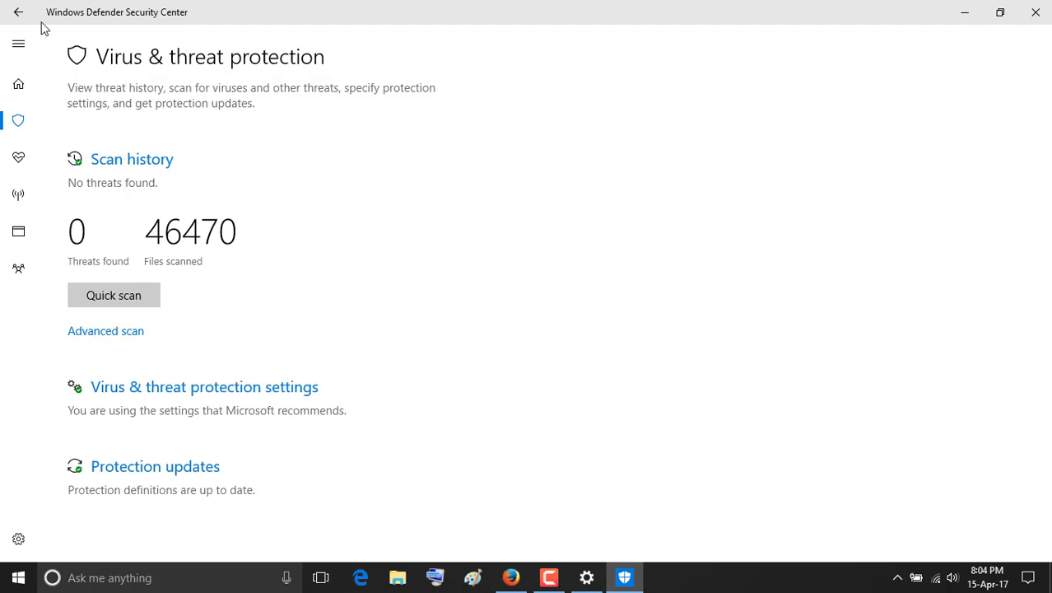
{"action": "left_click", "coordinate": [18, 12]}
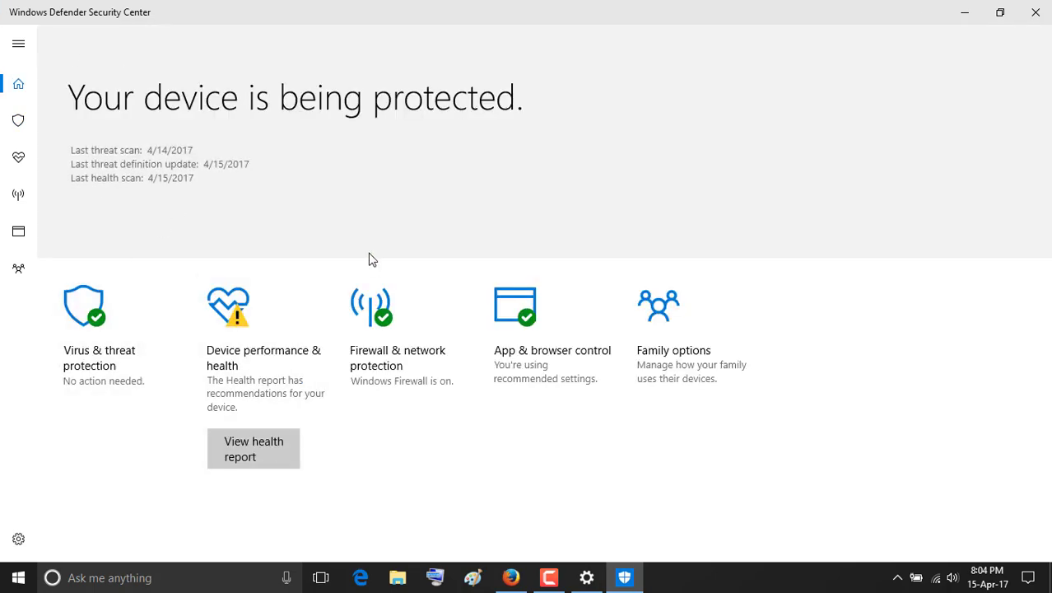
{"action": "left_click", "coordinate": [1036, 11]}
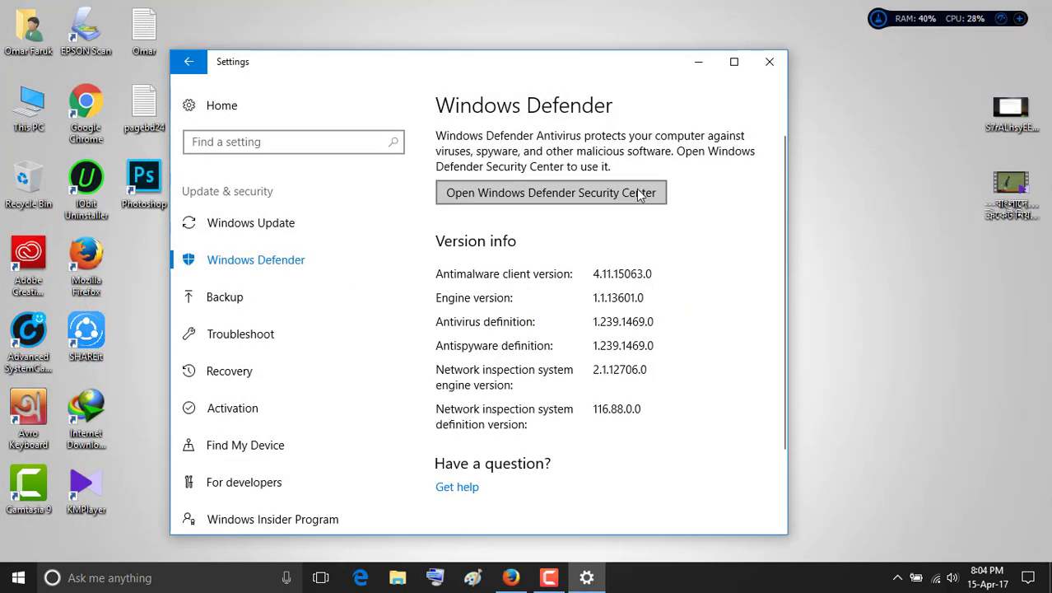
Step: Reopen Windows Defender Security Center, view the Firewall & network protection page and close the window
{"action": "left_click", "coordinate": [630, 194]}
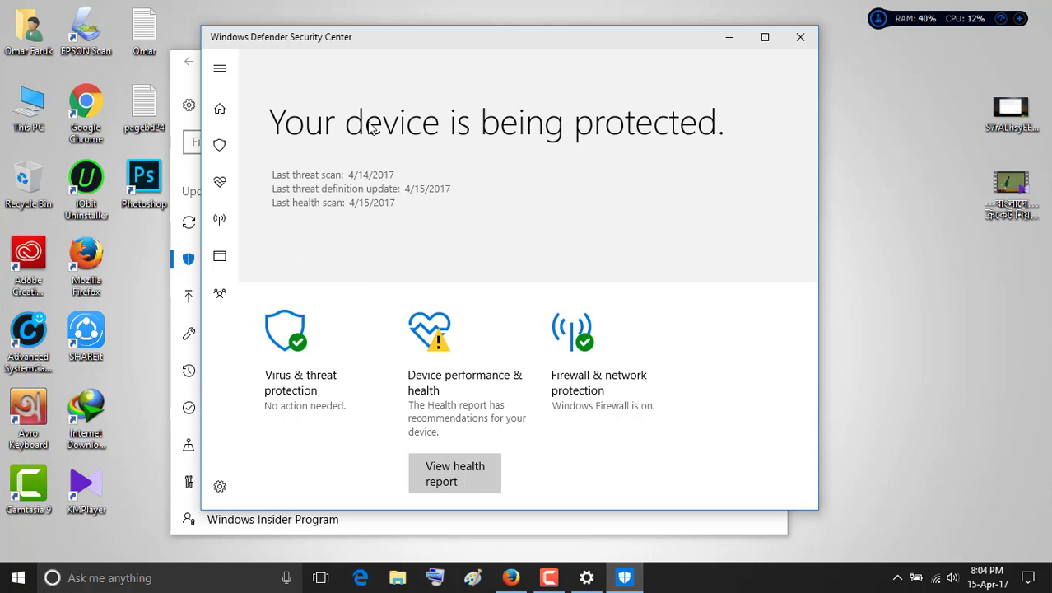
{"action": "left_click", "coordinate": [607, 354]}
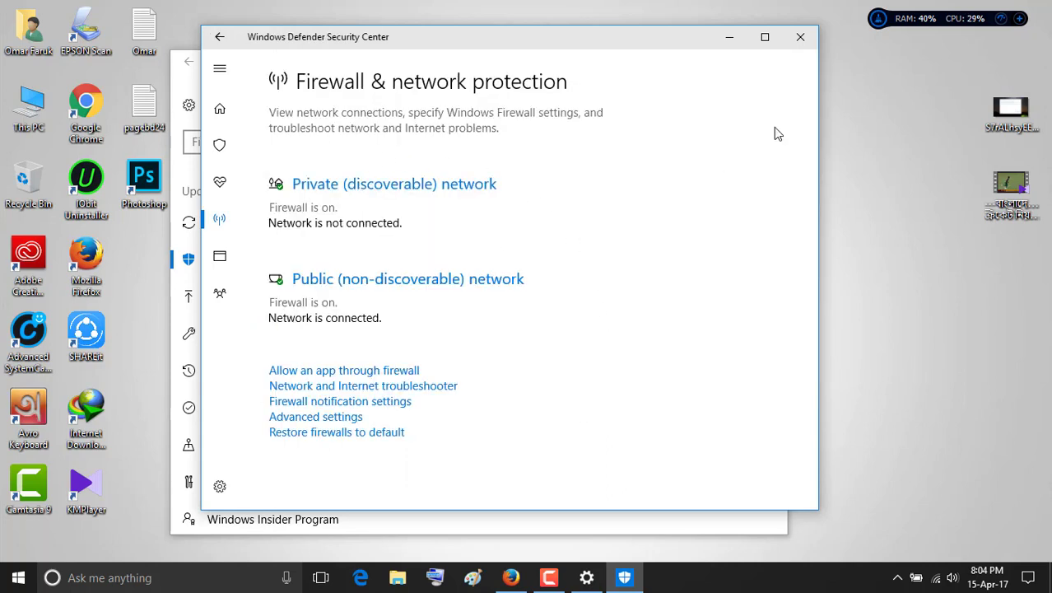
{"action": "left_click", "coordinate": [808, 36]}
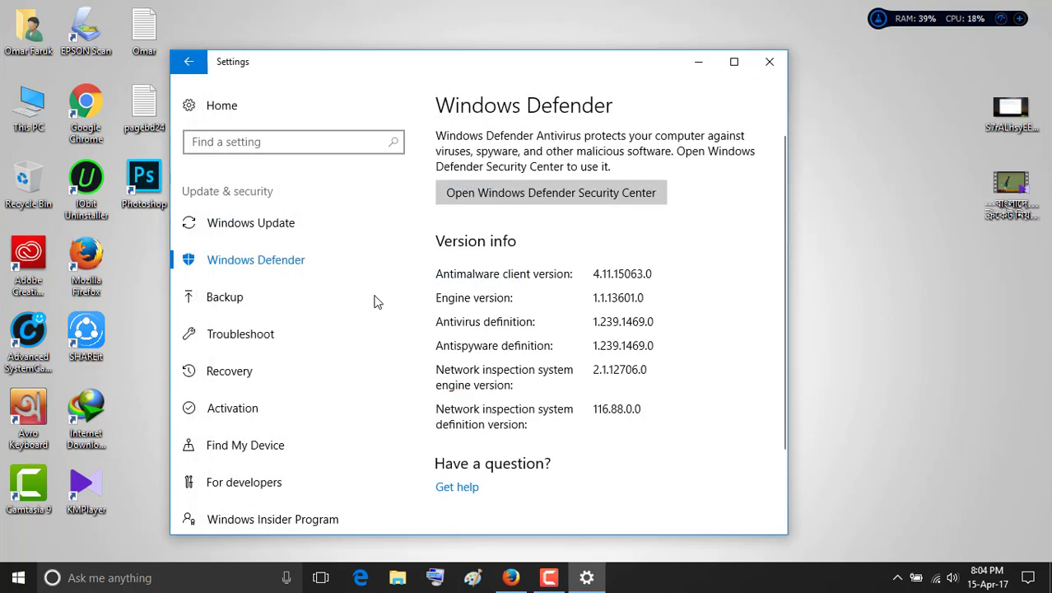
Step: Leave the Windows Defender page and open the Storage page in the System settings
{"action": "scroll", "coordinate": [375, 328], "scroll_direction": "down", "scroll_amount": 2}
{"action": "scroll", "coordinate": [374, 329], "scroll_direction": "up", "scroll_amount": 2}
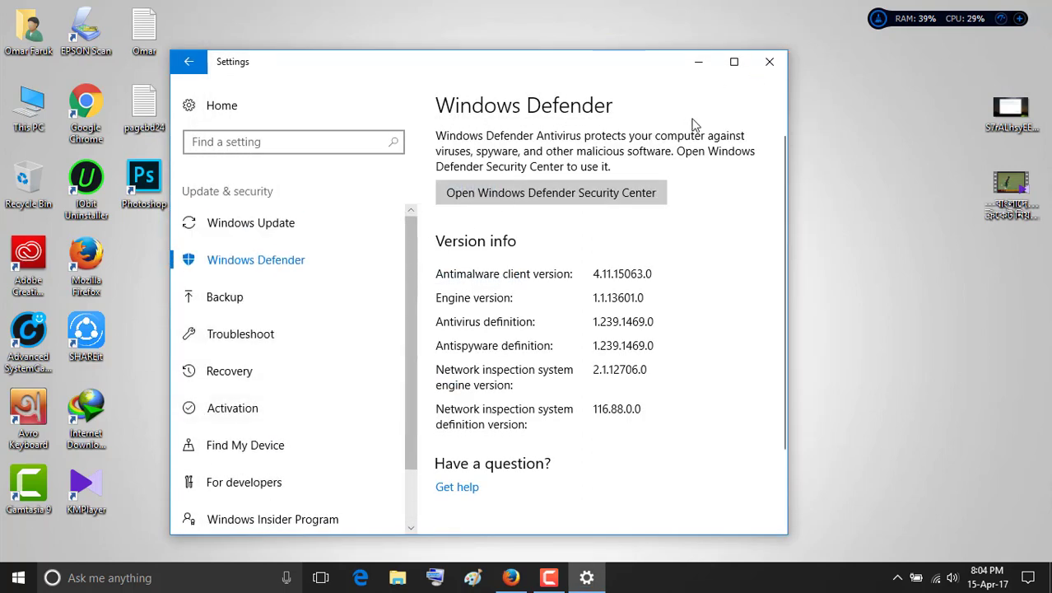
{"action": "left_click", "coordinate": [202, 71]}
{"action": "left_click", "coordinate": [289, 292]}
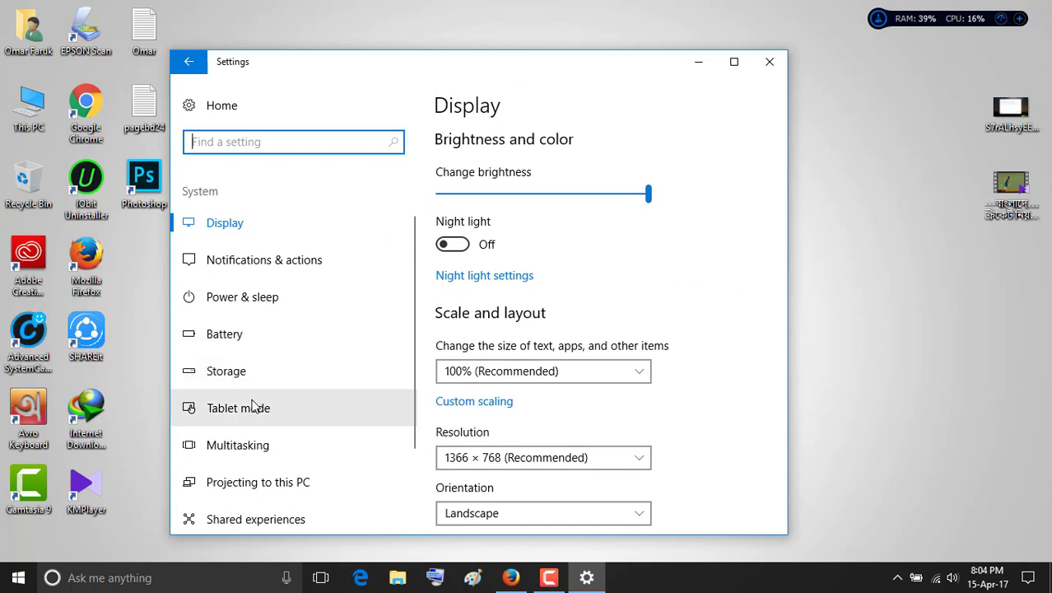
{"action": "left_click", "coordinate": [263, 363]}
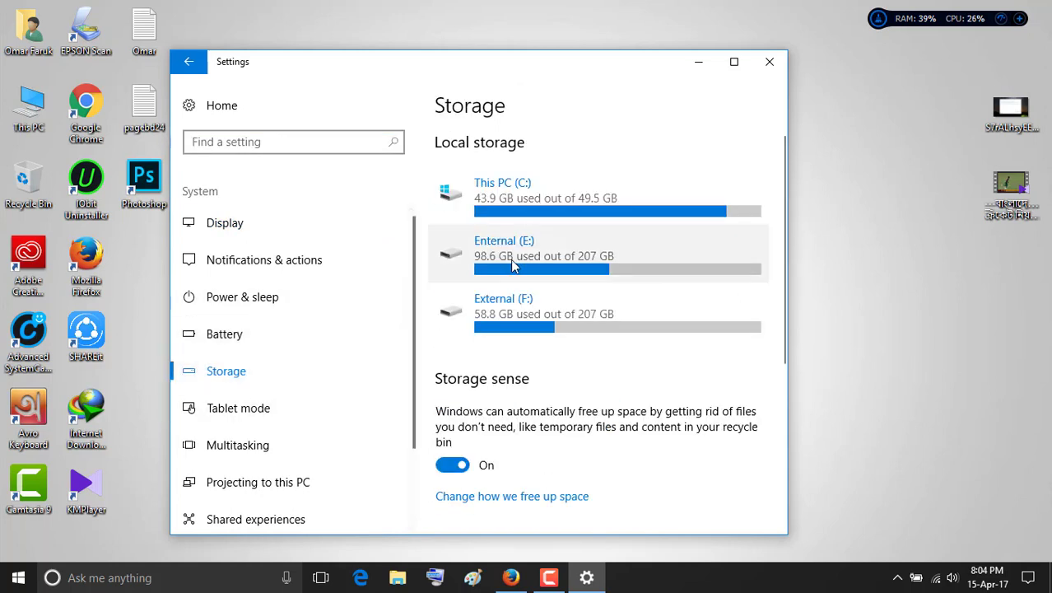
Step: Turn Storage sense off and back on
{"action": "scroll", "coordinate": [502, 377], "scroll_direction": "down", "scroll_amount": 3}
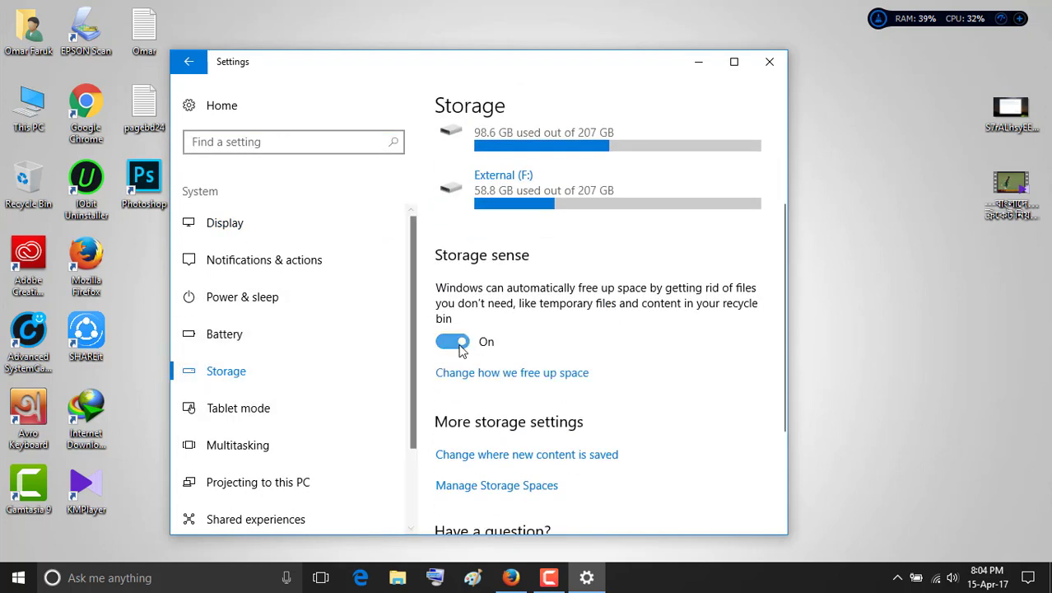
{"action": "left_click", "coordinate": [461, 341]}
{"action": "left_click", "coordinate": [460, 343]}
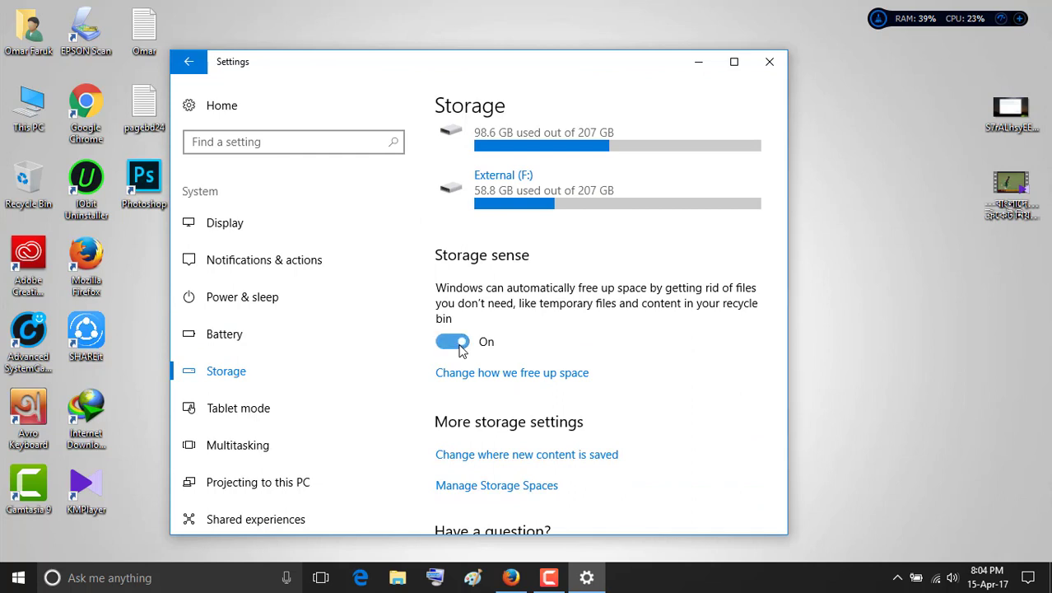
Step: Look over the local drives and the Storage sense options on the Storage page
{"action": "scroll", "coordinate": [484, 273], "scroll_direction": "up", "scroll_amount": 2}
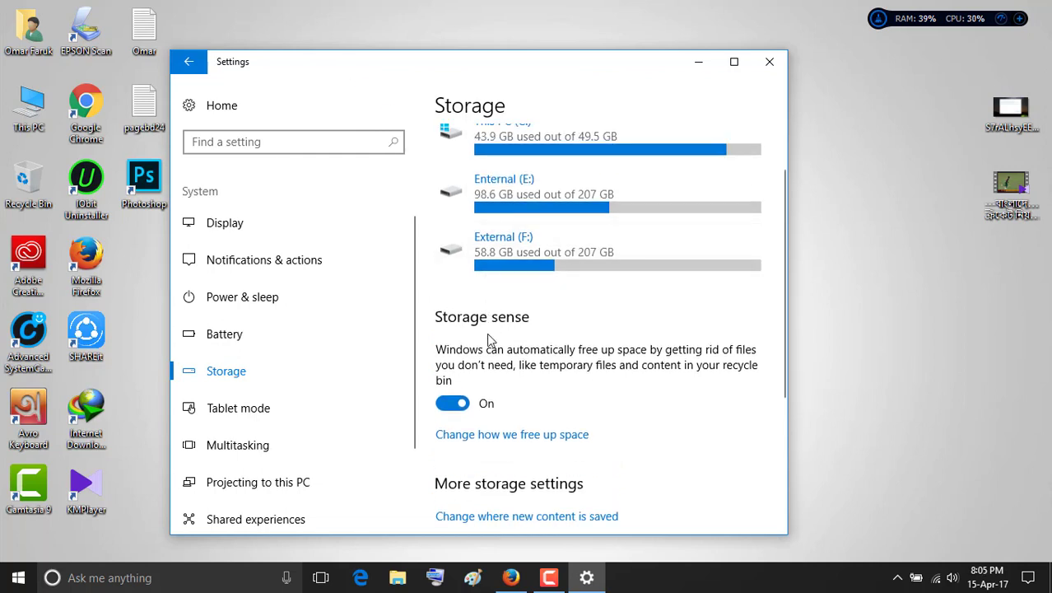
{"action": "scroll", "coordinate": [498, 338], "scroll_direction": "down", "scroll_amount": 1}
{"action": "scroll", "coordinate": [505, 332], "scroll_direction": "up", "scroll_amount": 3}
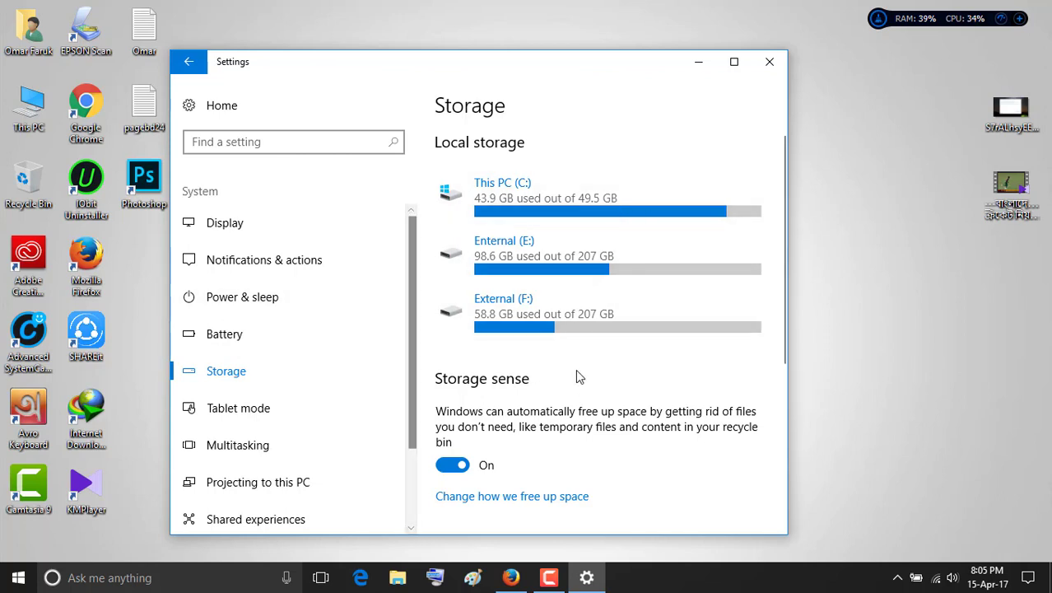
{"action": "scroll", "coordinate": [527, 446], "scroll_direction": "down", "scroll_amount": 1}
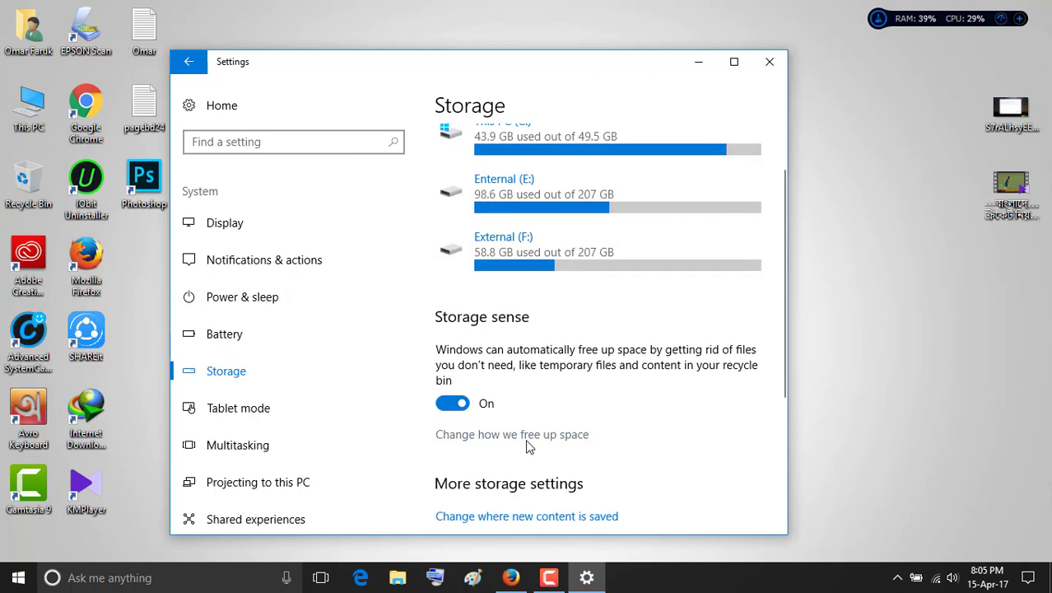
Step: Toggle Storage sense off and on again, and minimize and restore the Settings window
{"action": "left_click", "coordinate": [448, 404]}
{"action": "left_click", "coordinate": [445, 410]}
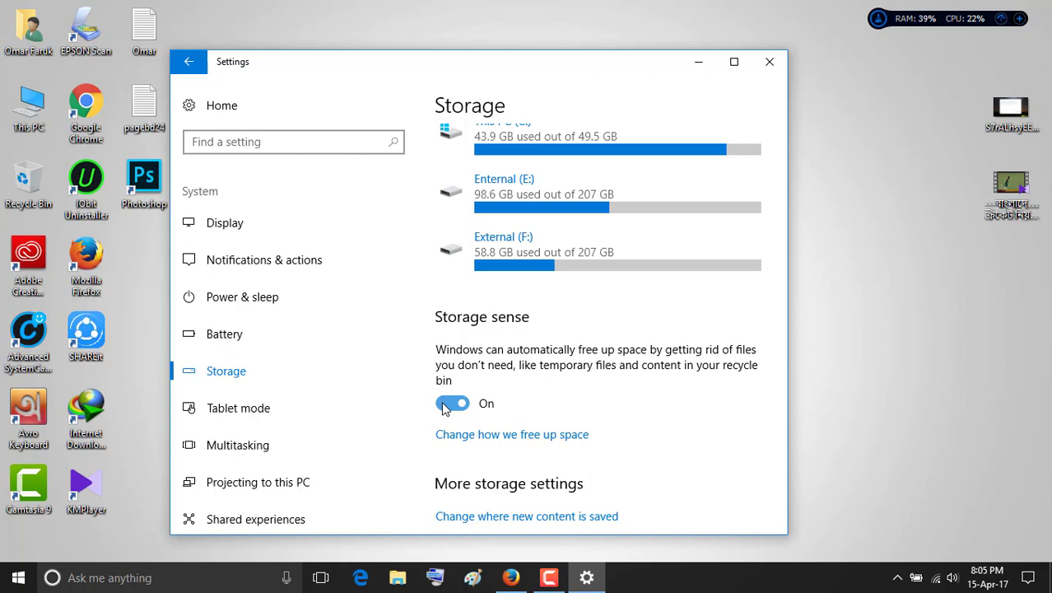
{"action": "scroll", "coordinate": [461, 362], "scroll_direction": "up", "scroll_amount": 1}
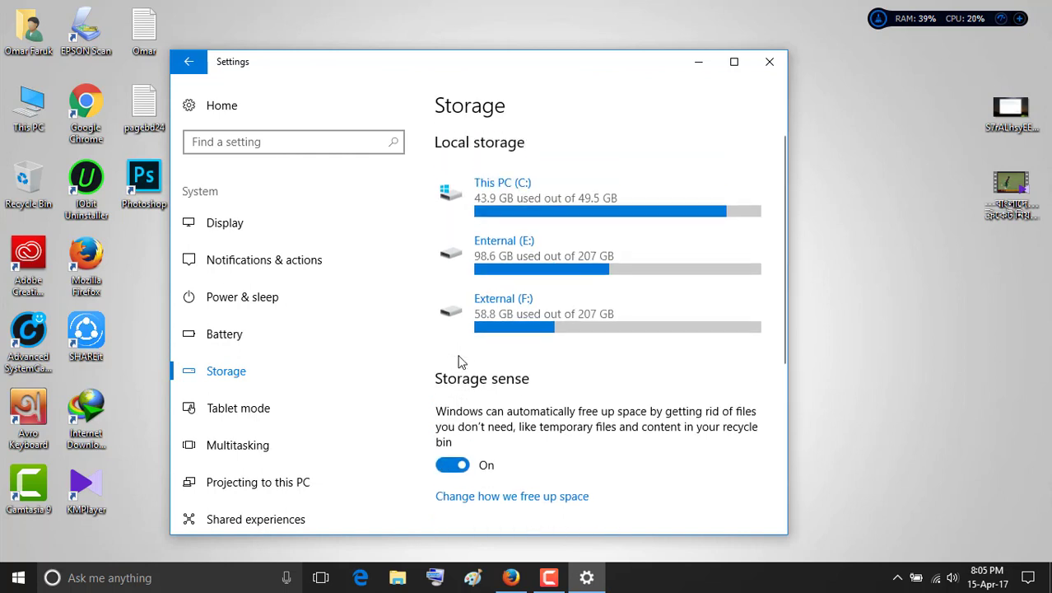
{"action": "left_click", "coordinate": [704, 70]}
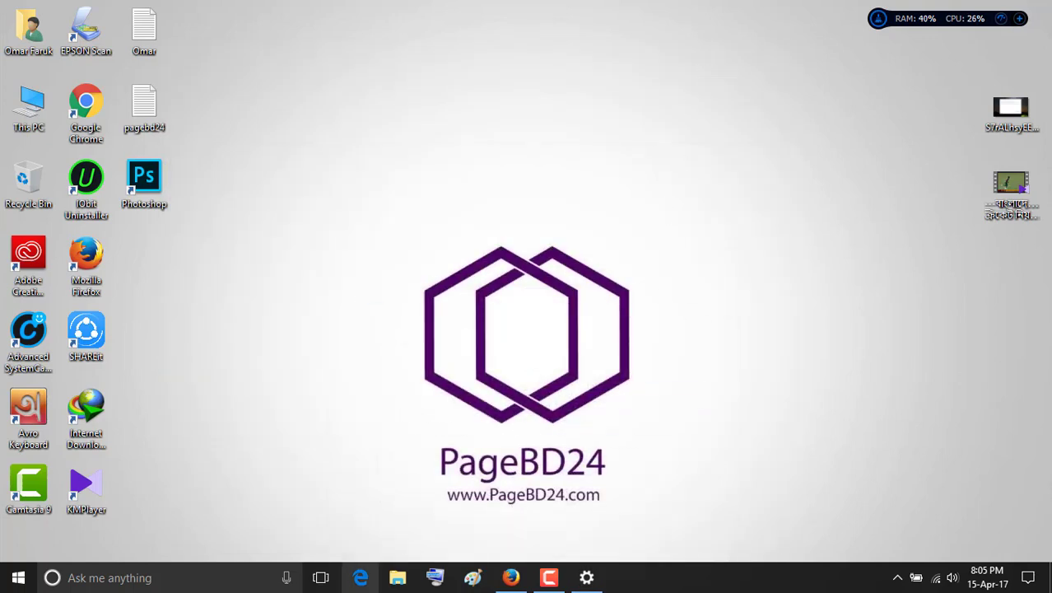
{"action": "left_click", "coordinate": [587, 579]}
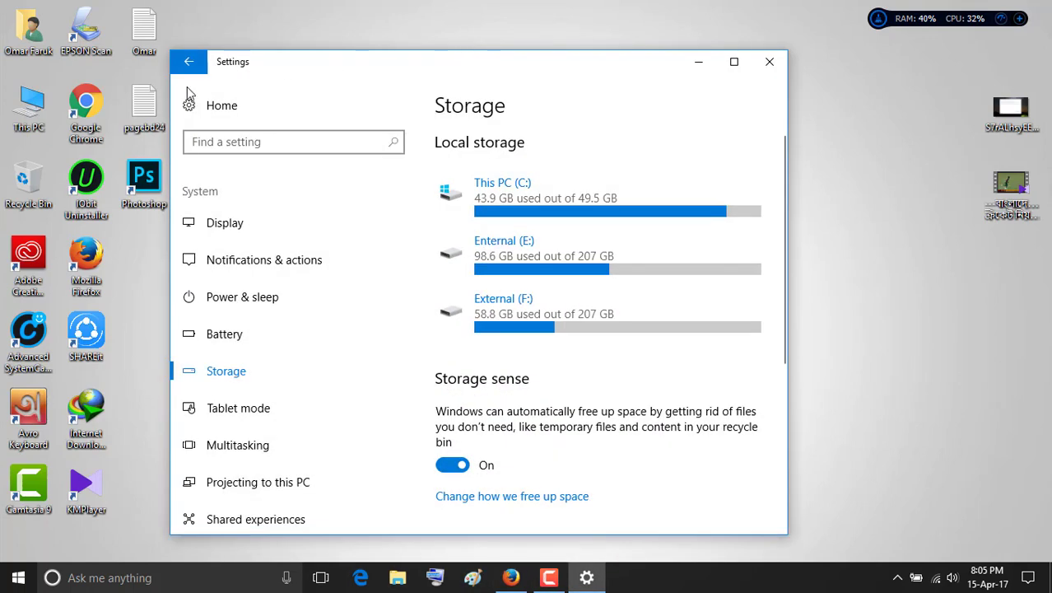
Step: View the options on the Change how we free up space page, return to the Storage page and minimize Settings
{"action": "scroll", "coordinate": [579, 466], "scroll_direction": "down", "scroll_amount": 1}
{"action": "scroll", "coordinate": [543, 411], "scroll_direction": "down", "scroll_amount": 2}
{"action": "scroll", "coordinate": [573, 333], "scroll_direction": "up", "scroll_amount": 3}
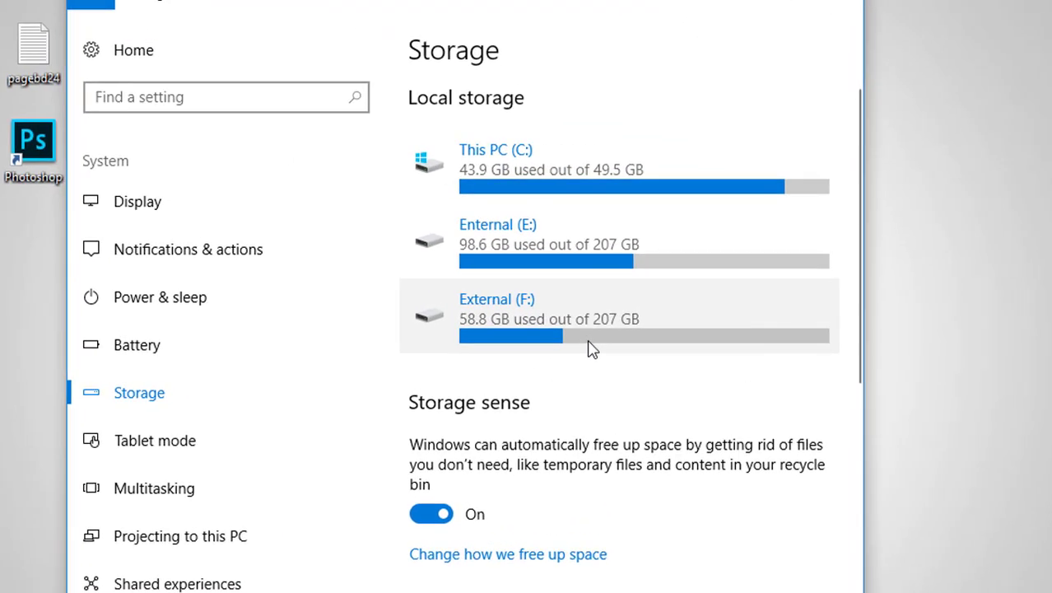
{"action": "left_click", "coordinate": [553, 560]}
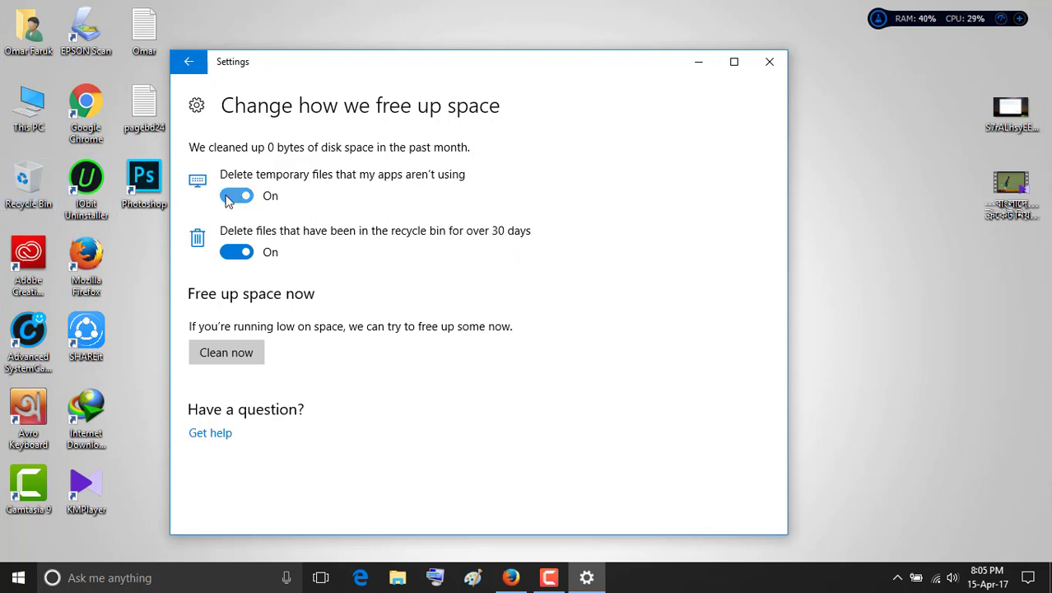
{"action": "left_click", "coordinate": [191, 64]}
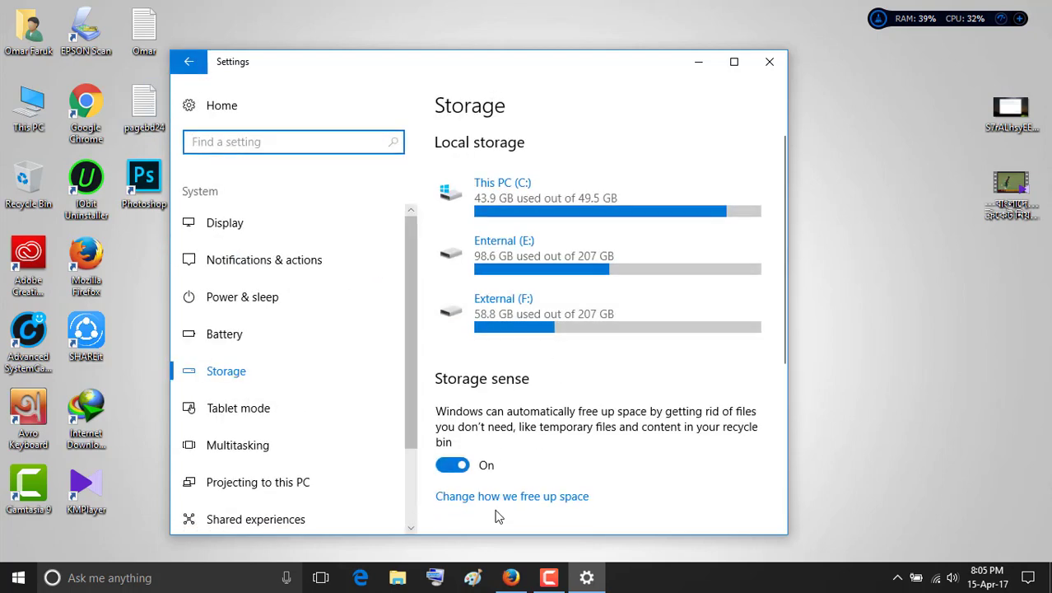
{"action": "left_click", "coordinate": [501, 497]}
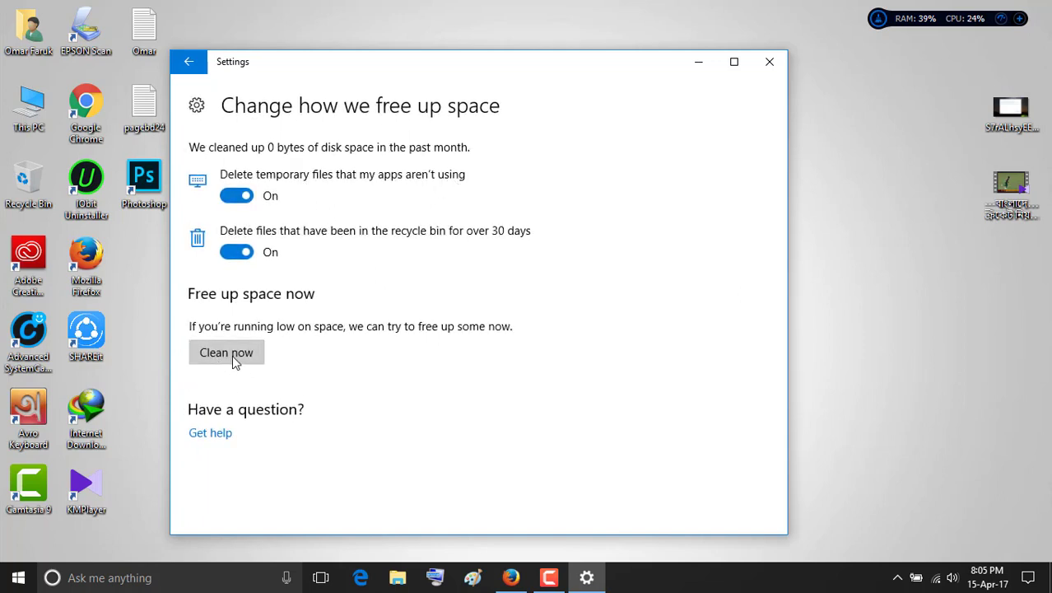
{"action": "left_click", "coordinate": [189, 61]}
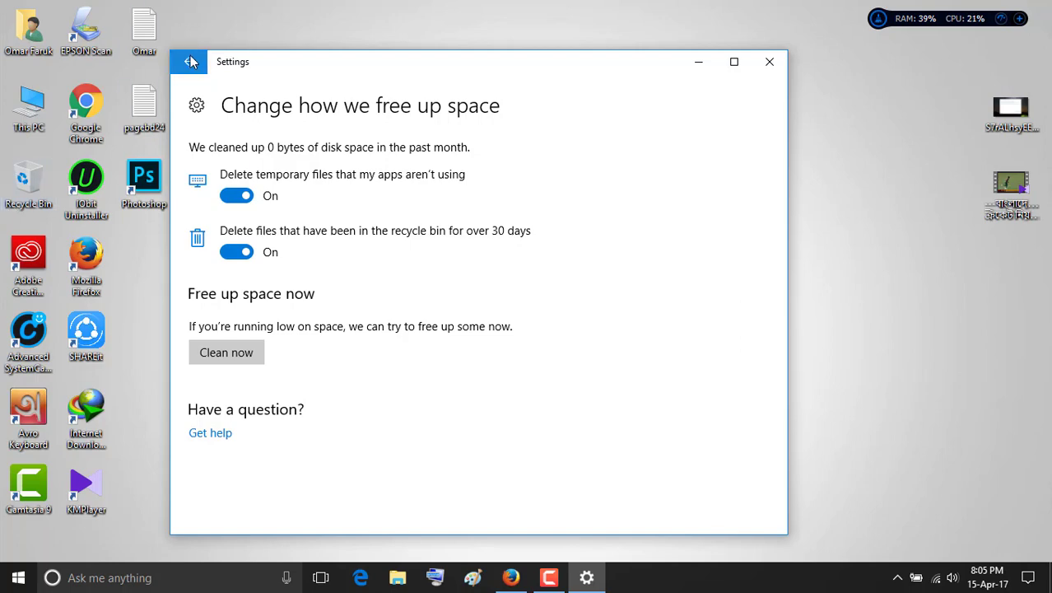
{"action": "left_click", "coordinate": [698, 61]}
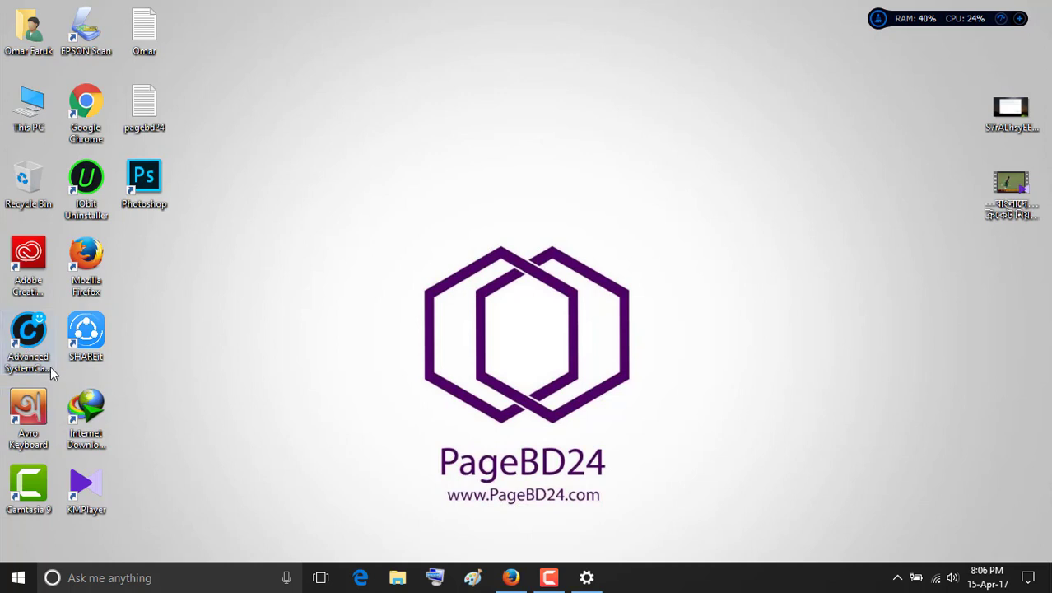
Step: Release memory with the desktop RAM monitor, and restore Settings and return it to its home page
{"action": "left_click", "coordinate": [880, 23]}
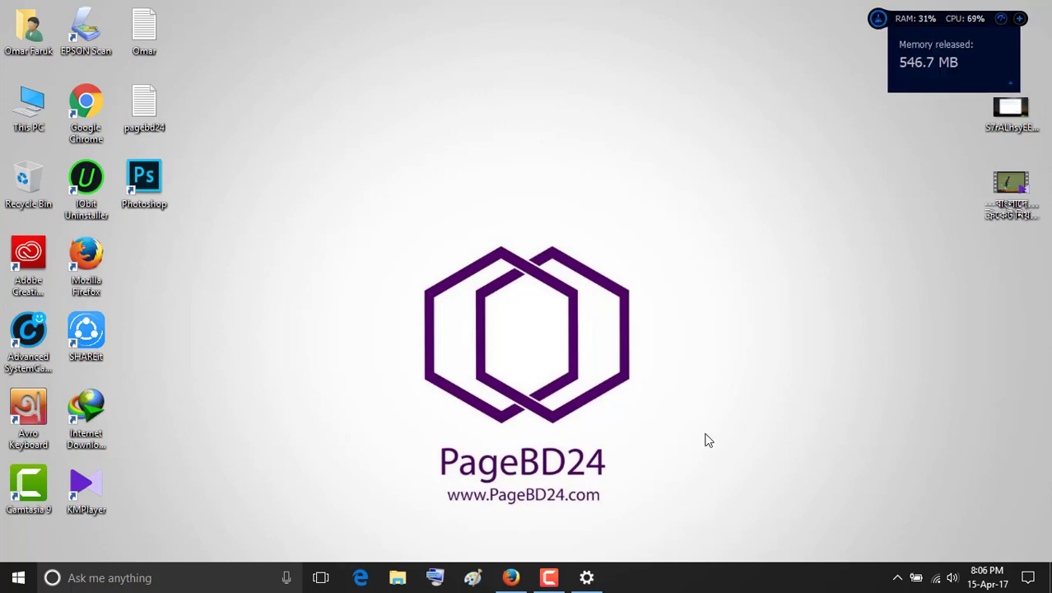
{"action": "mouse_move", "coordinate": [587, 576]}
{"action": "left_click", "coordinate": [572, 530]}
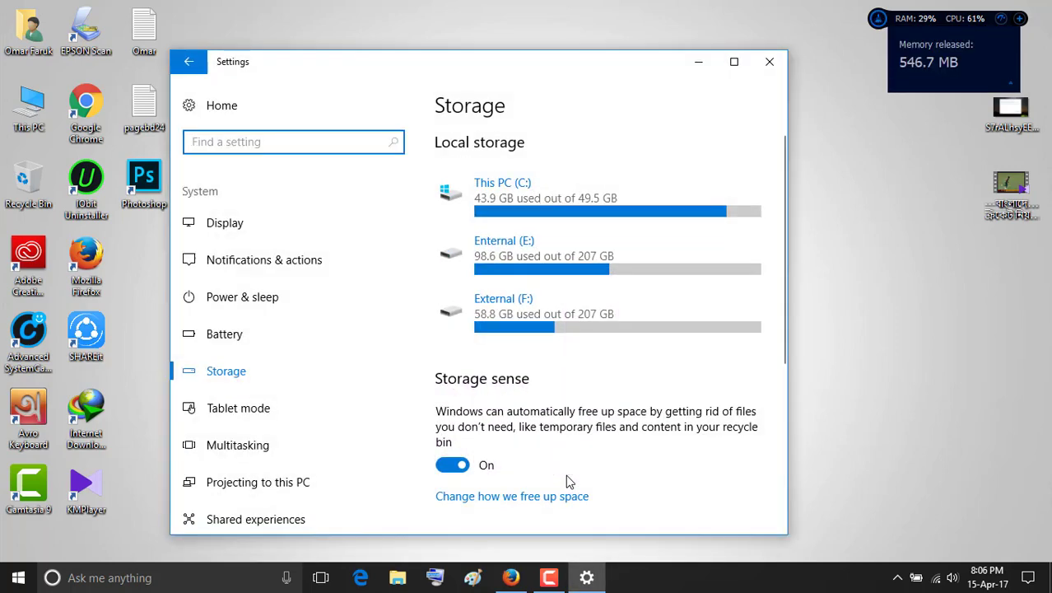
{"action": "left_click", "coordinate": [189, 62]}
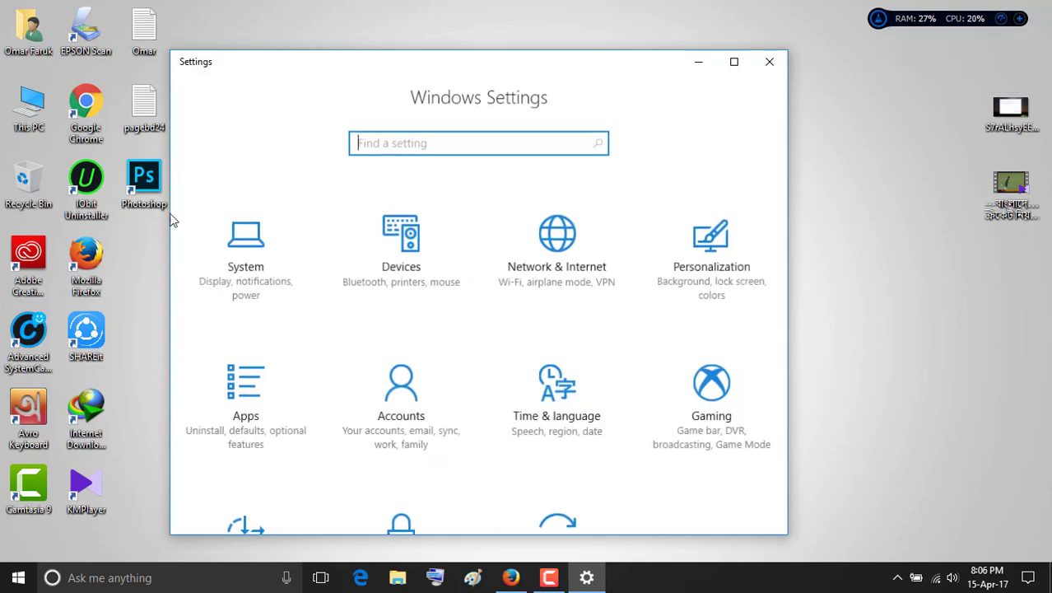
Step: Open the Start menu and group the Houzz, Movies & TV, Groove Music and Xbox tiles into one folder under Play and explore
{"action": "left_click", "coordinate": [19, 574]}
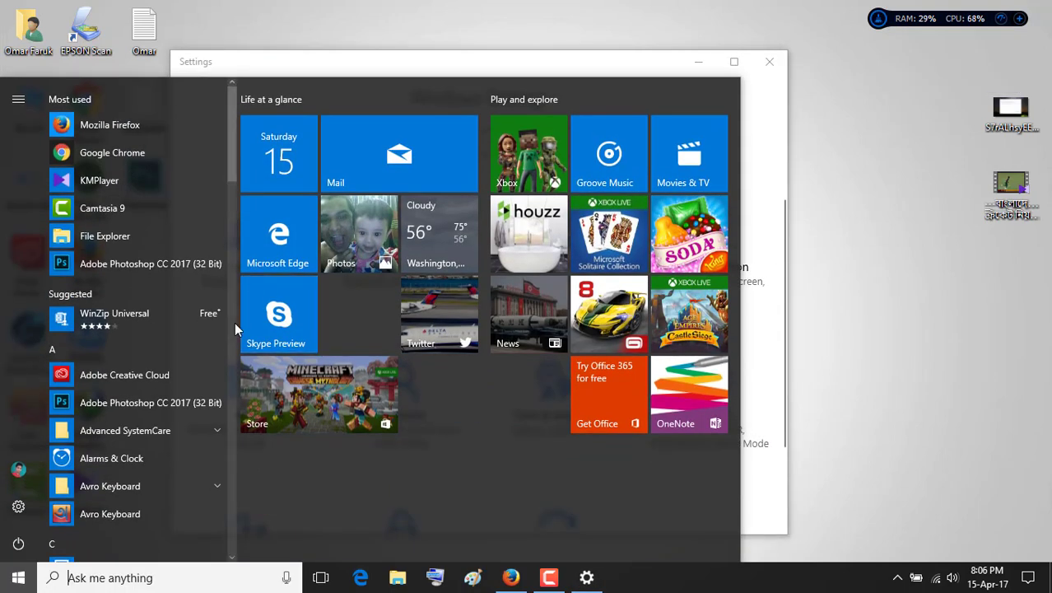
{"action": "left_click", "coordinate": [8, 585]}
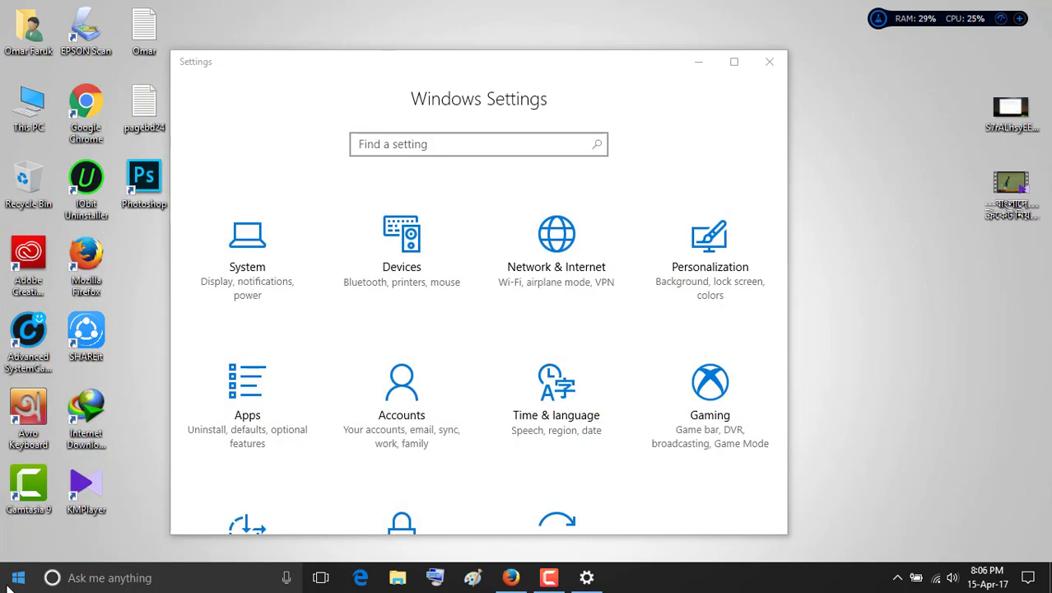
{"action": "left_click", "coordinate": [11, 583]}
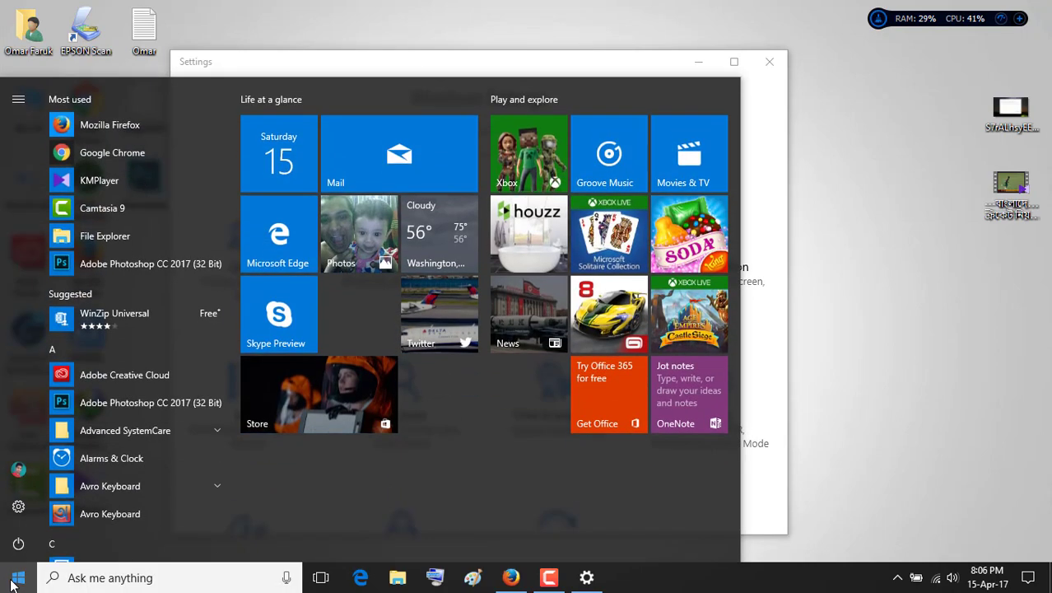
{"action": "right_click", "coordinate": [10, 585]}
{"action": "left_click", "coordinate": [11, 585]}
{"action": "left_click", "coordinate": [10, 585]}
{"action": "left_click", "coordinate": [11, 585]}
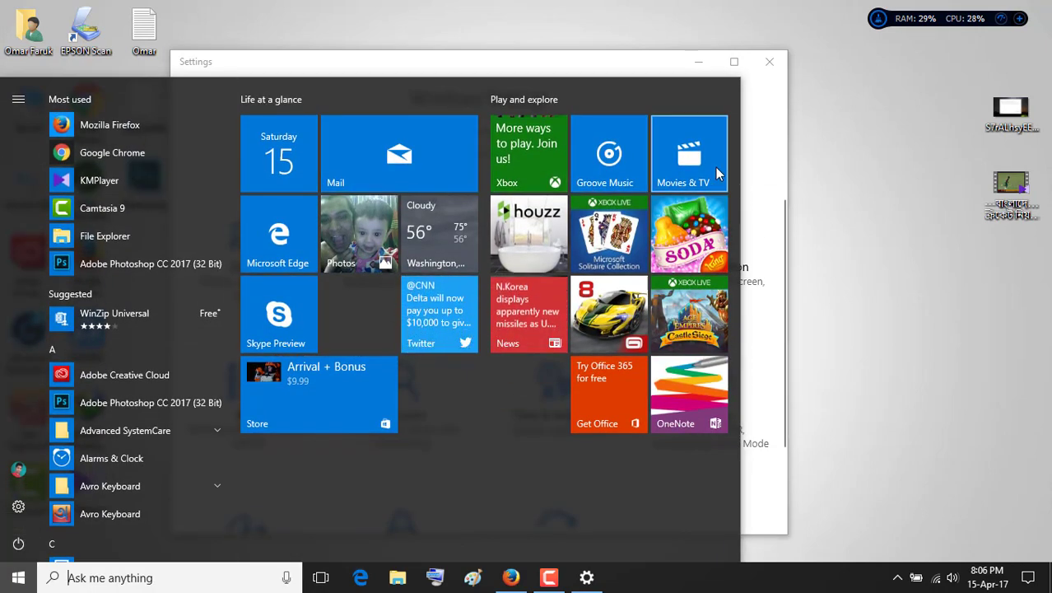
{"action": "left_click_drag", "start_coordinate": [668, 179], "coordinate": [520, 237]}
{"action": "left_click", "coordinate": [520, 232]}
{"action": "left_click", "coordinate": [527, 247]}
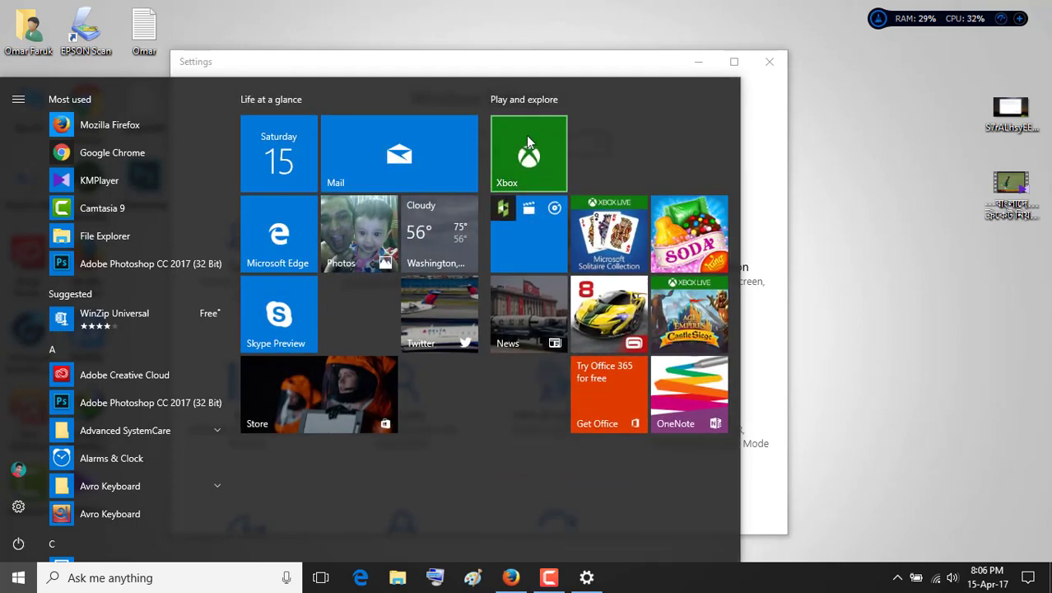
{"action": "left_click_drag", "start_coordinate": [526, 135], "coordinate": [522, 215]}
Step: Expand and collapse the Play and explore tile folder to view the tiles inside it
{"action": "left_click", "coordinate": [543, 193]}
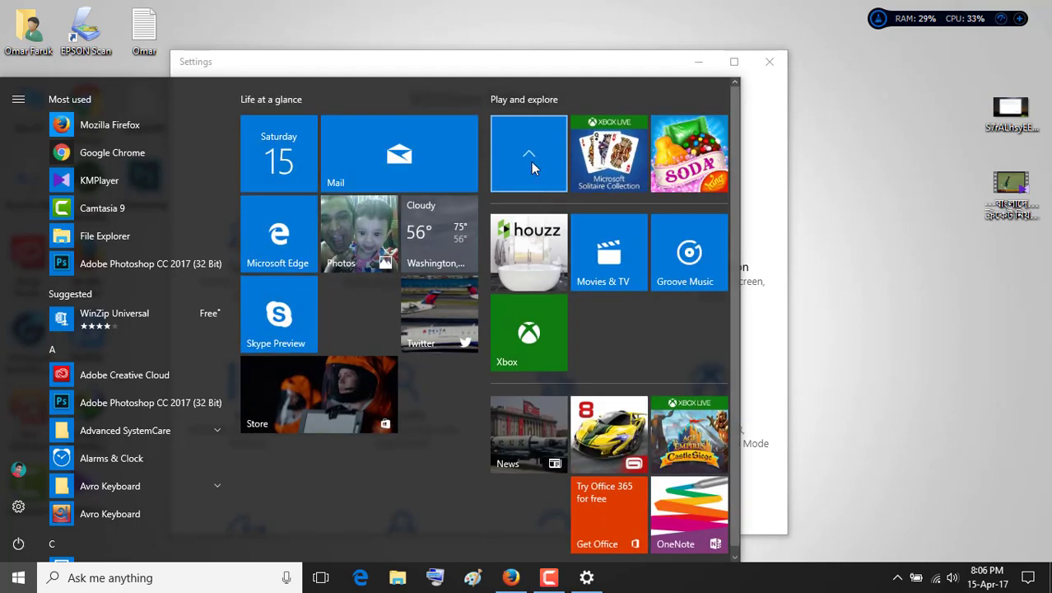
{"action": "left_click", "coordinate": [531, 159]}
{"action": "left_click", "coordinate": [531, 156]}
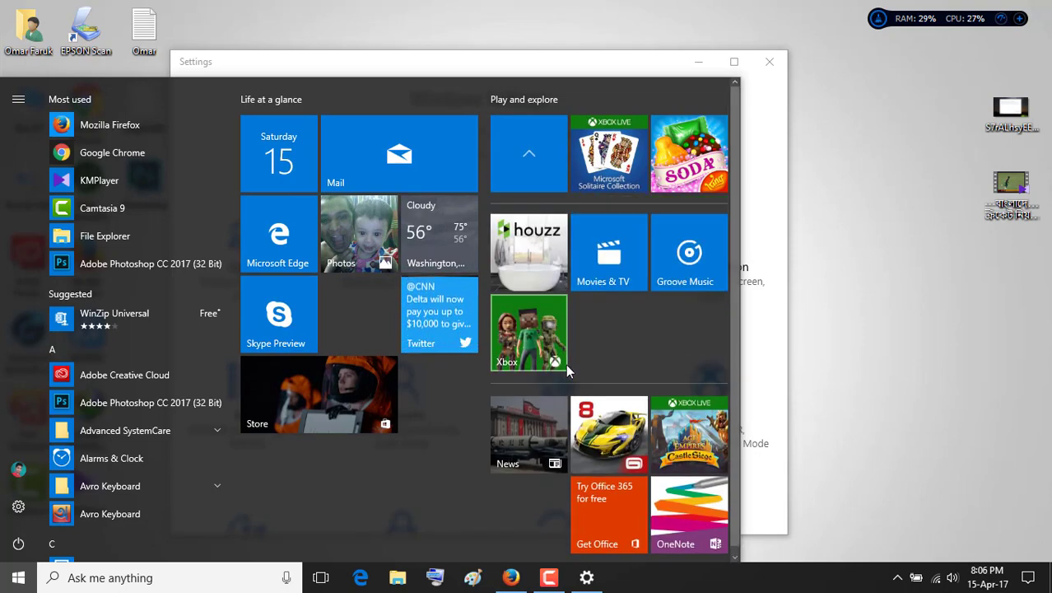
{"action": "left_click", "coordinate": [553, 157]}
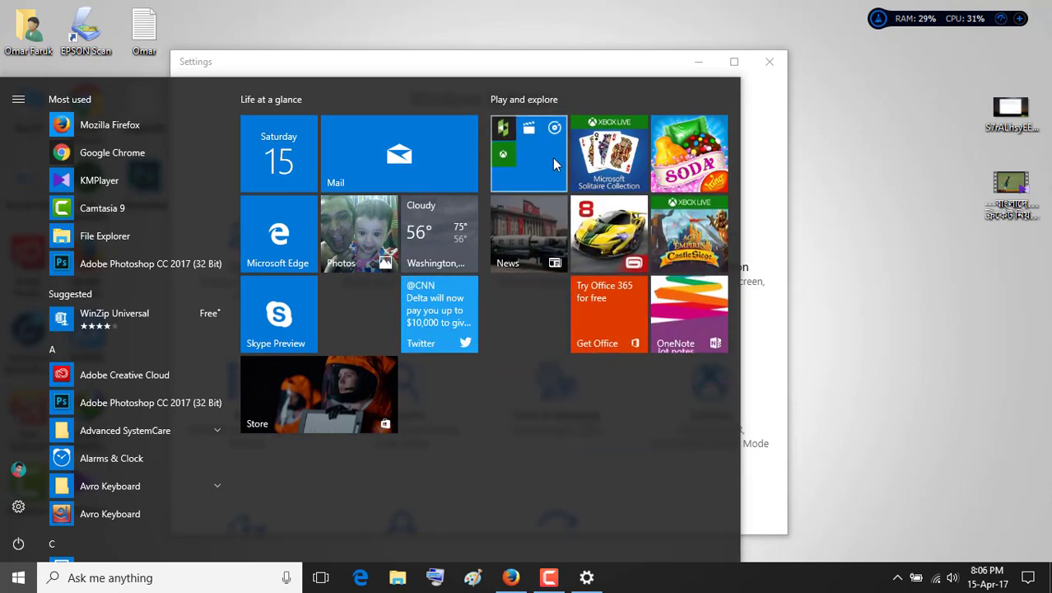
{"action": "left_click", "coordinate": [553, 157]}
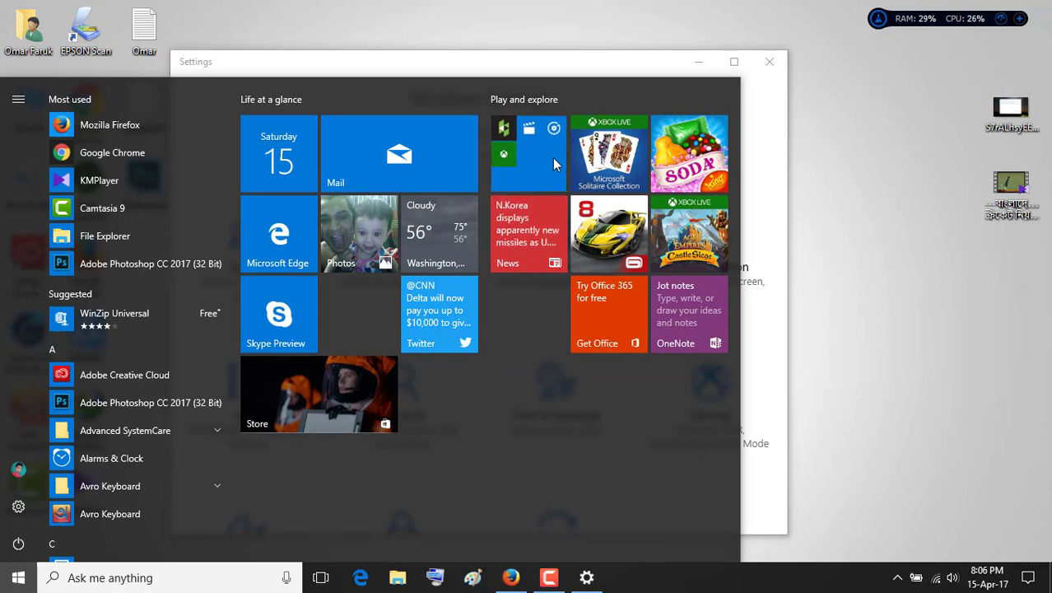
{"action": "left_click", "coordinate": [554, 164]}
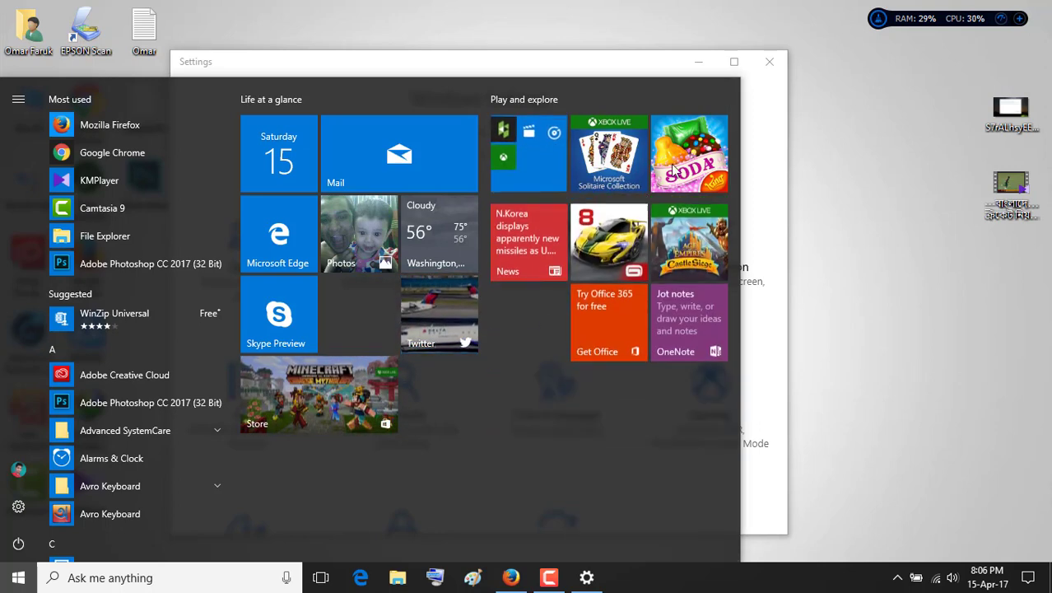
Step: Narrow the Start menu to a single column of tile groups and combine the Microsoft Edge and Skype Preview tiles into a folder
{"action": "left_click_drag", "start_coordinate": [736, 165], "coordinate": [490, 184]}
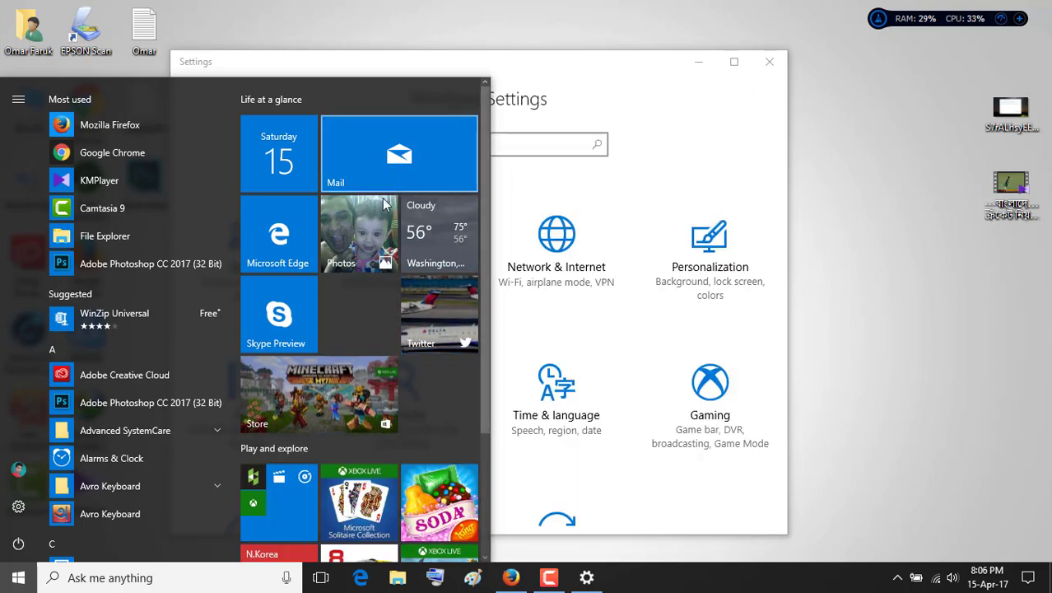
{"action": "left_click_drag", "start_coordinate": [293, 236], "coordinate": [286, 297]}
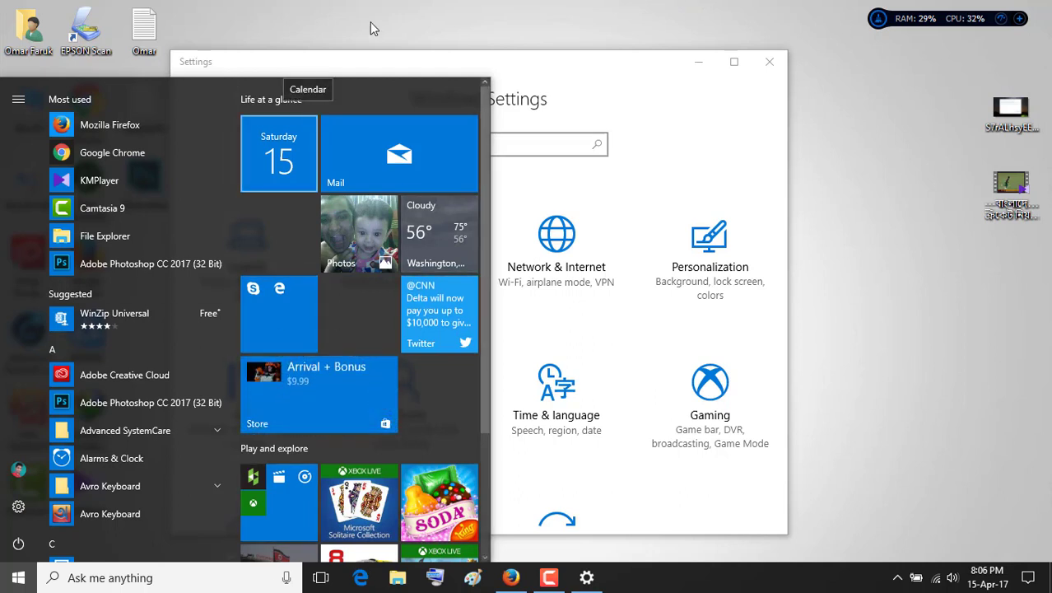
{"action": "left_click", "coordinate": [641, 90]}
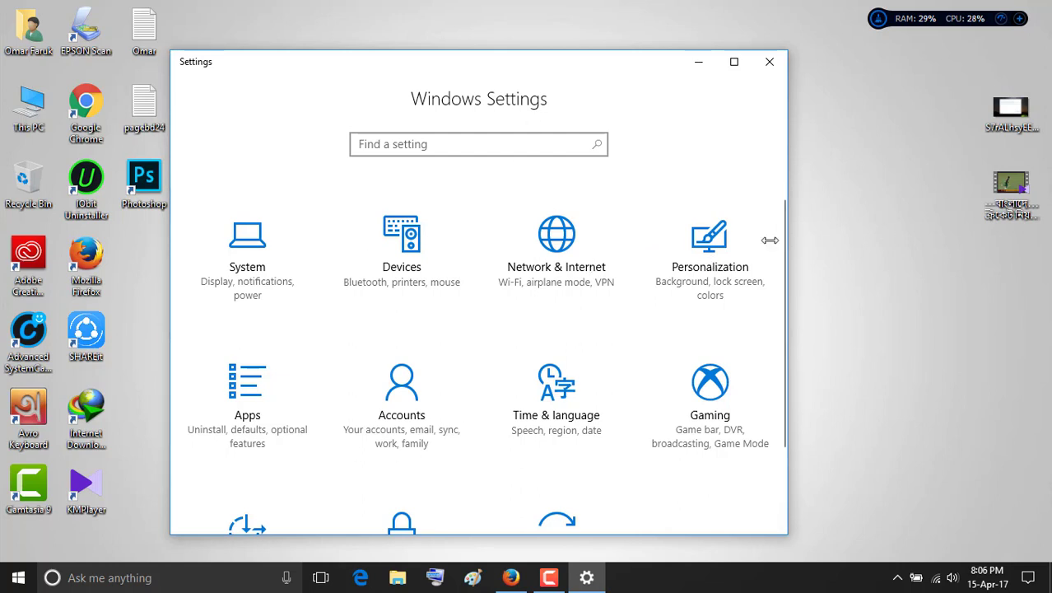
Step: Turn off Show app list in Start menu in the Personalization settings and check the Start menu
{"action": "left_click", "coordinate": [709, 305]}
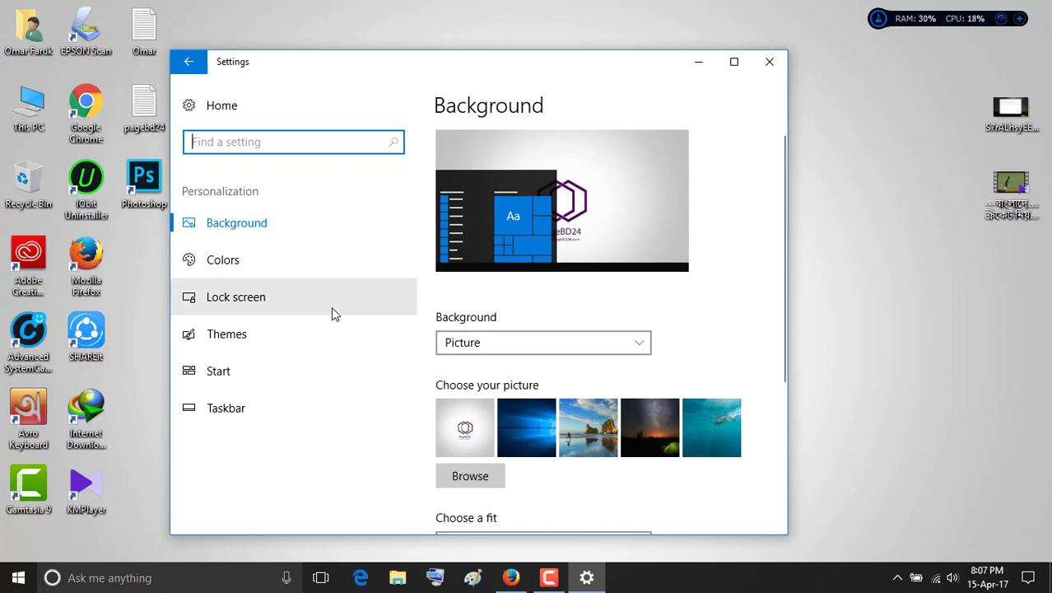
{"action": "scroll", "coordinate": [494, 378], "scroll_direction": "down", "scroll_amount": 3}
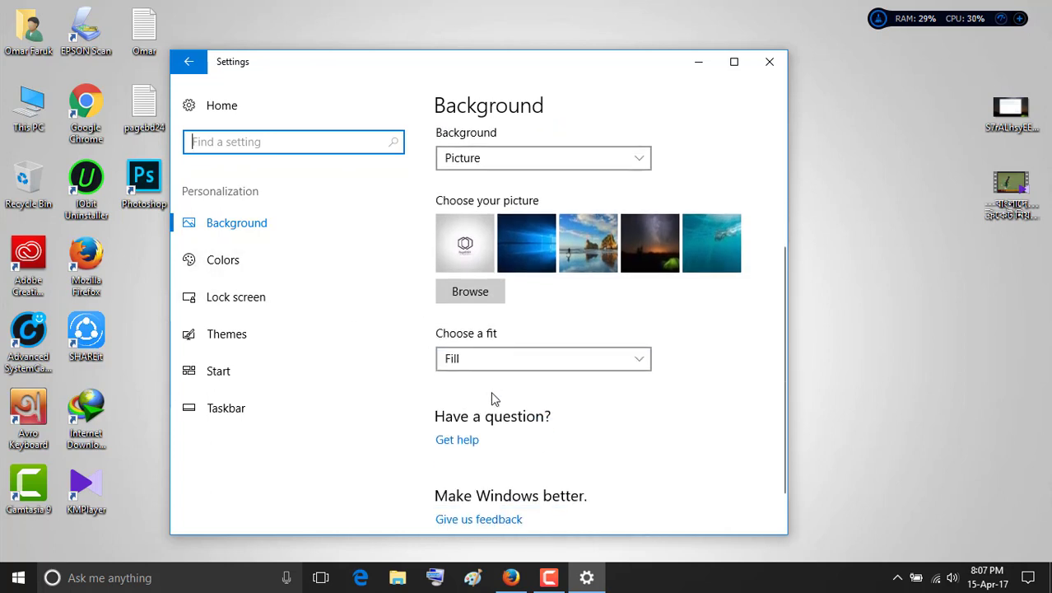
{"action": "left_click", "coordinate": [253, 388]}
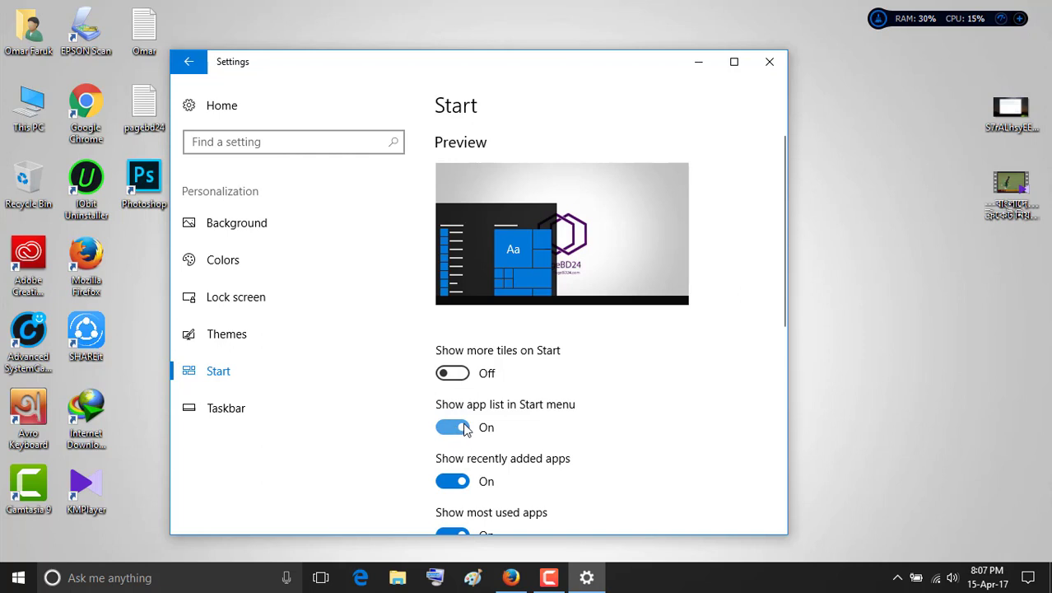
{"action": "left_click", "coordinate": [463, 430]}
{"action": "left_click", "coordinate": [18, 577]}
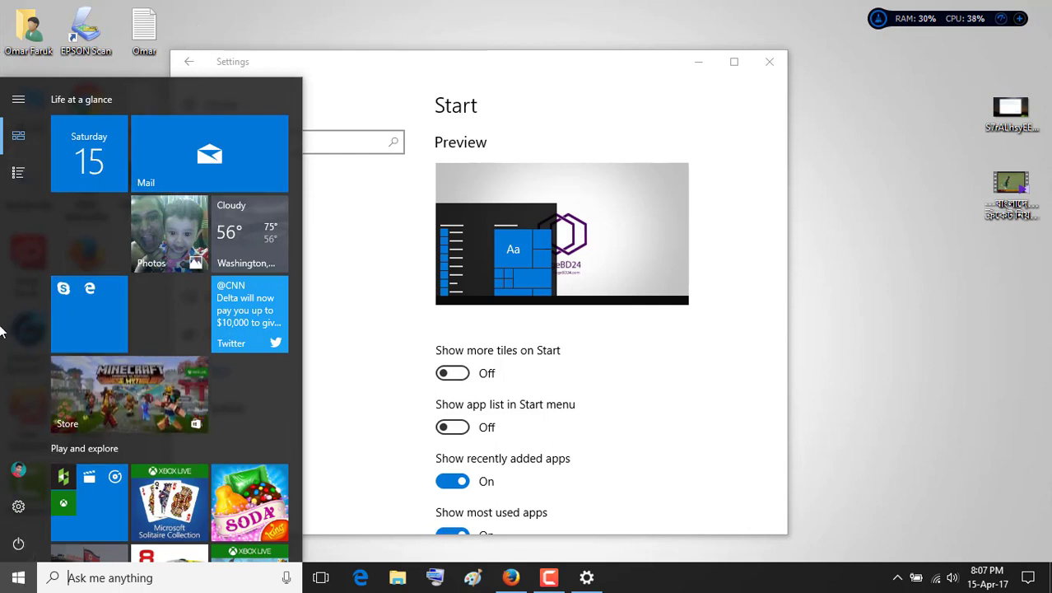
Step: Turn Show app list in Start menu back on and look through the app list in the Start menu
{"action": "left_click", "coordinate": [454, 428]}
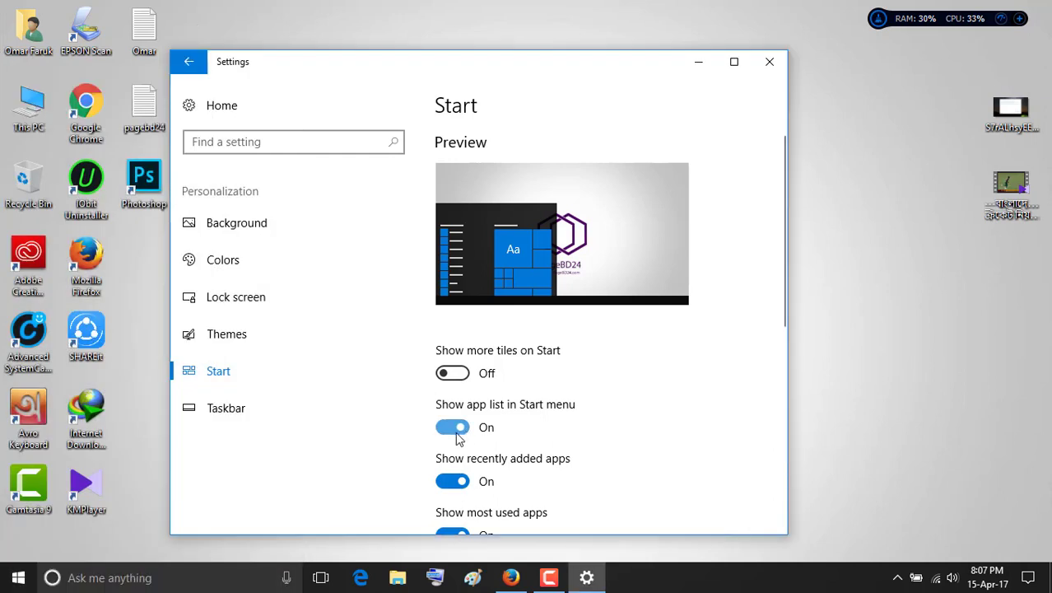
{"action": "left_click", "coordinate": [18, 577]}
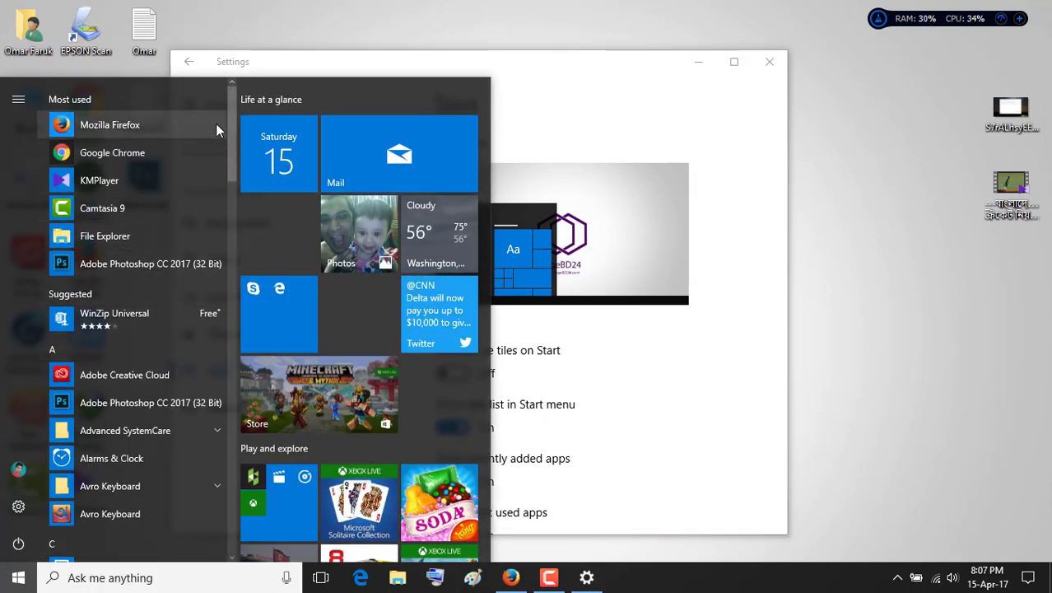
{"action": "scroll", "coordinate": [151, 370], "scroll_direction": "down", "scroll_amount": 5}
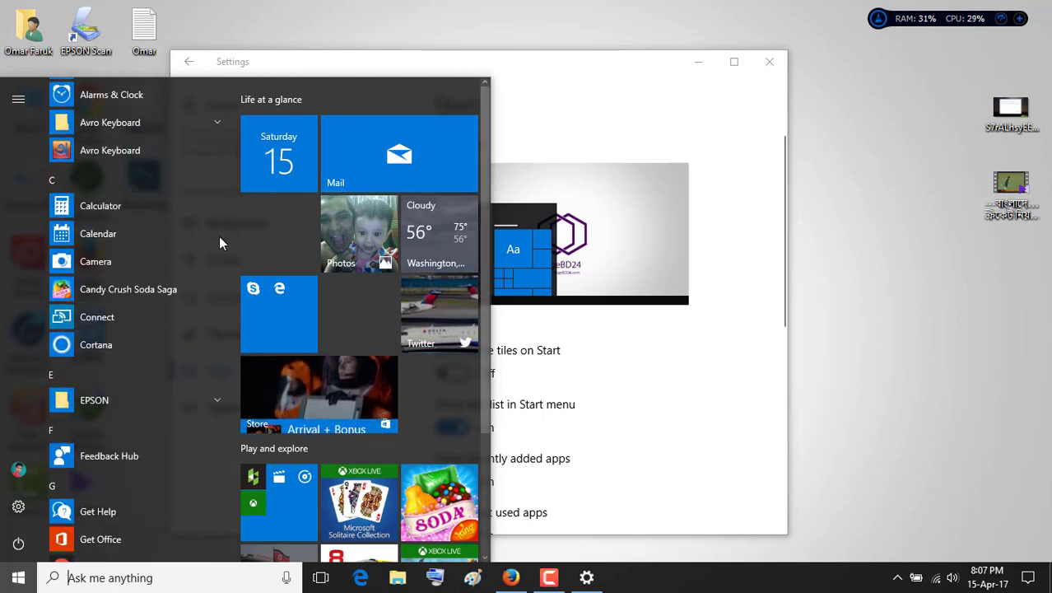
{"action": "left_click", "coordinate": [554, 306]}
Step: Turn Show app list in Start menu off again and reopen the Start menu to view its tiles
{"action": "left_click", "coordinate": [452, 426]}
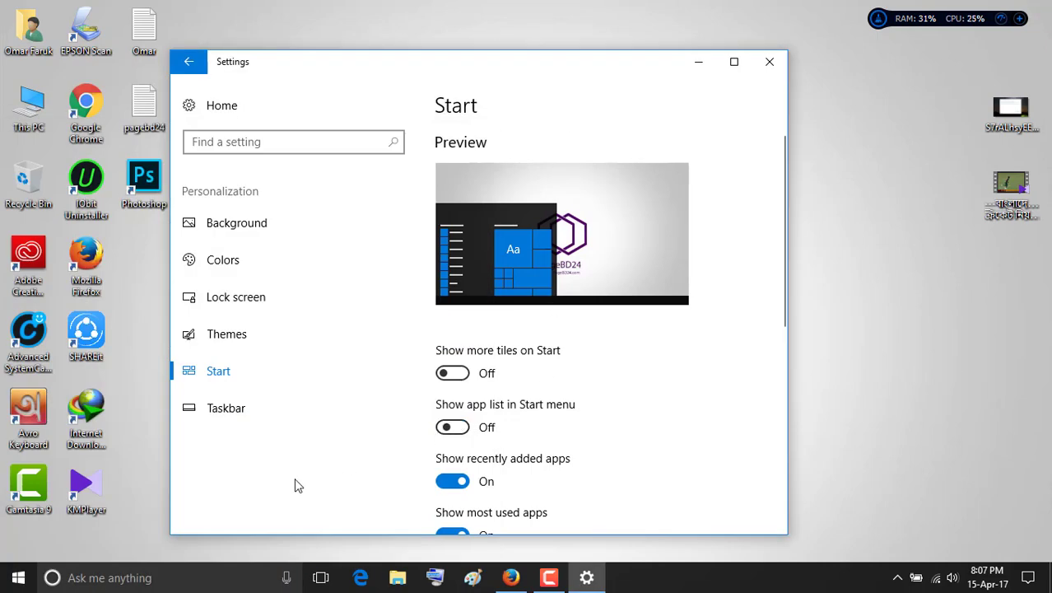
{"action": "left_click", "coordinate": [14, 580]}
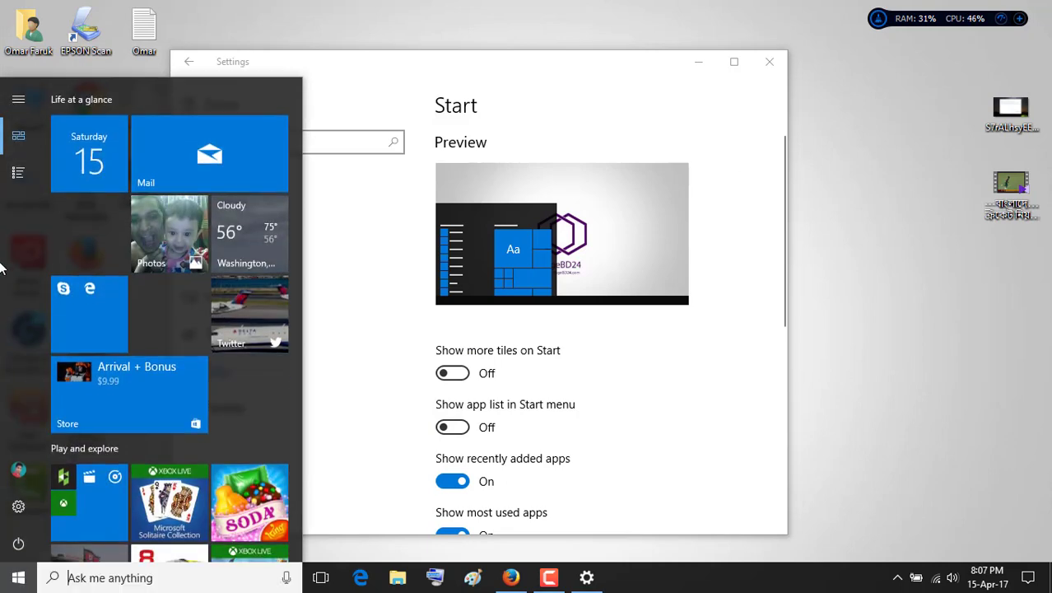
Step: Turn Show app list in Start menu back on, check the app list in the Start menu, and minimize Settings
{"action": "left_click", "coordinate": [466, 427]}
{"action": "left_click", "coordinate": [465, 427]}
{"action": "left_click", "coordinate": [18, 578]}
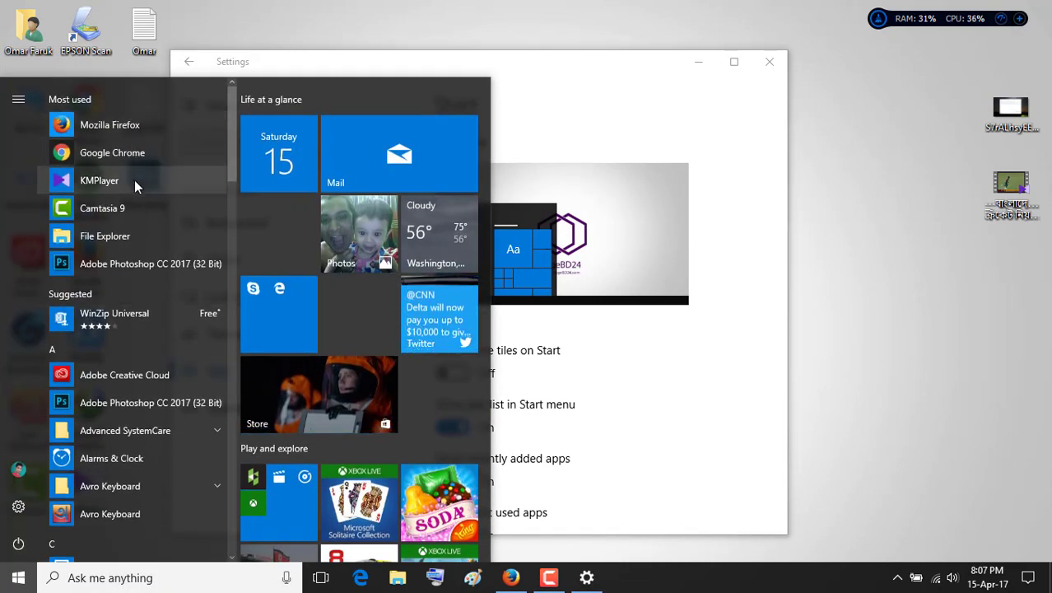
{"action": "scroll", "coordinate": [134, 185], "scroll_direction": "down", "scroll_amount": 2}
{"action": "scroll", "coordinate": [144, 247], "scroll_direction": "up", "scroll_amount": 2}
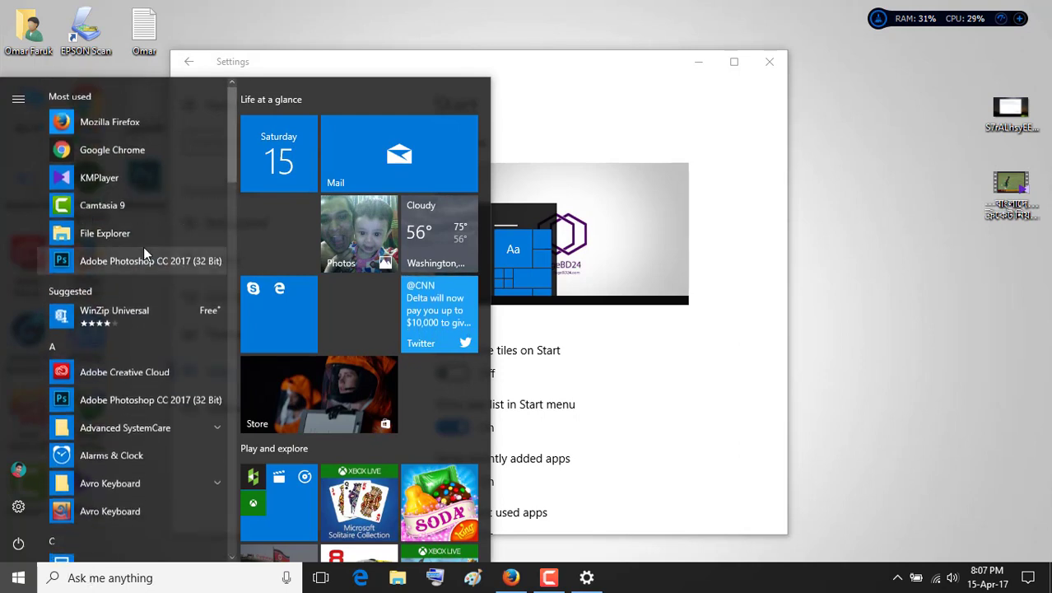
{"action": "left_click", "coordinate": [506, 7]}
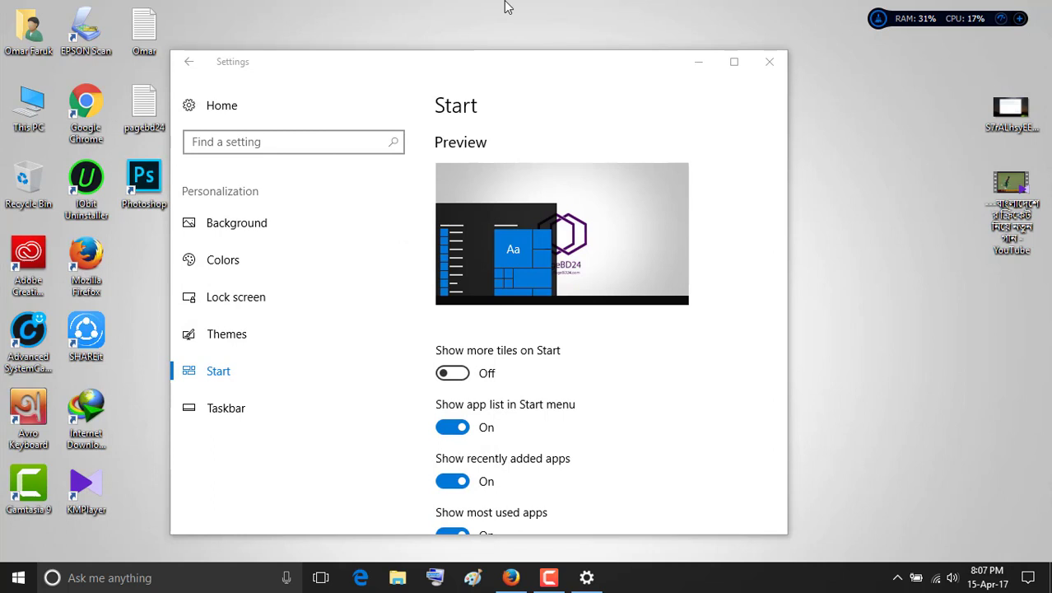
{"action": "left_click", "coordinate": [688, 69]}
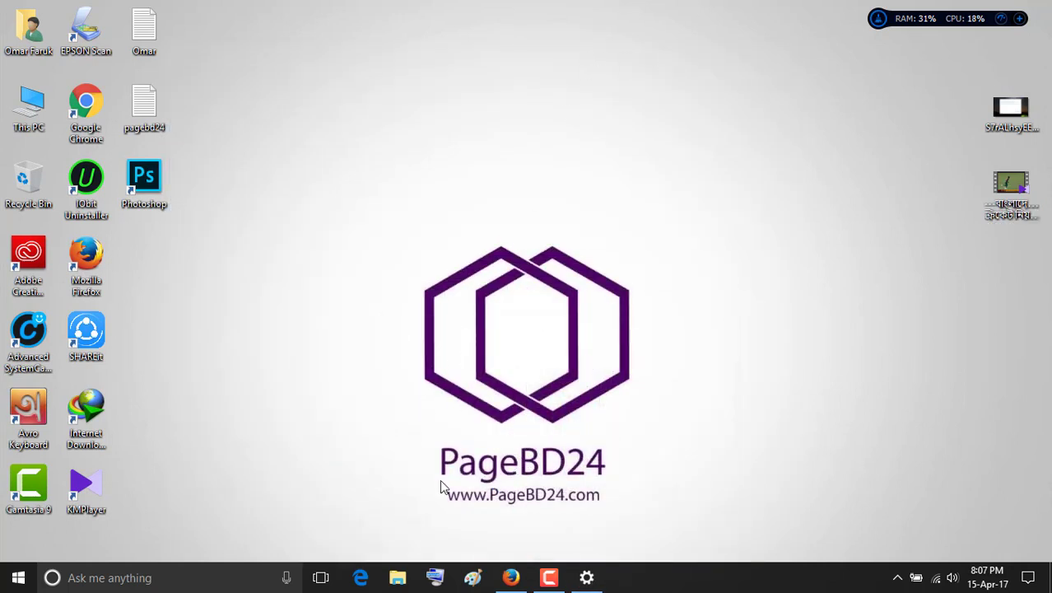
Step: Switch to Microsoft Edge, open a new tab and view the browser's Settings pane
{"action": "left_click", "coordinate": [360, 578]}
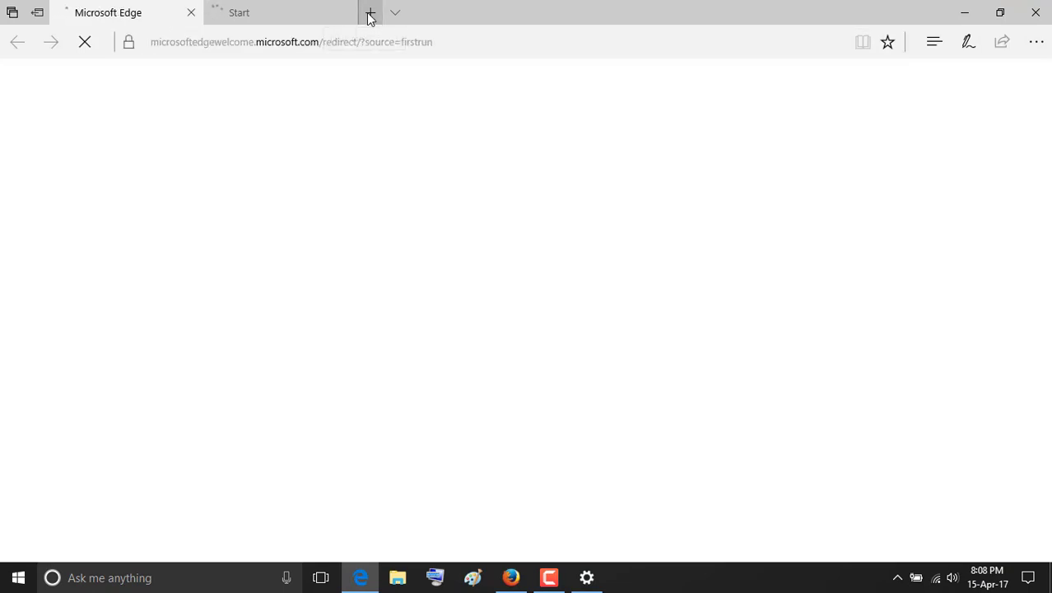
{"action": "left_click", "coordinate": [369, 12]}
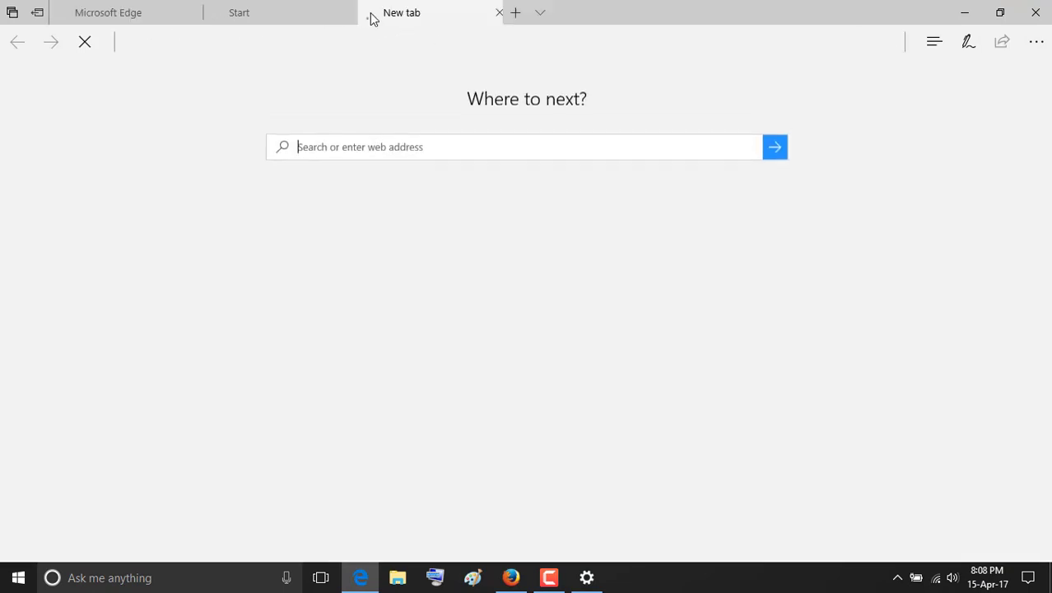
{"action": "left_click", "coordinate": [1035, 48]}
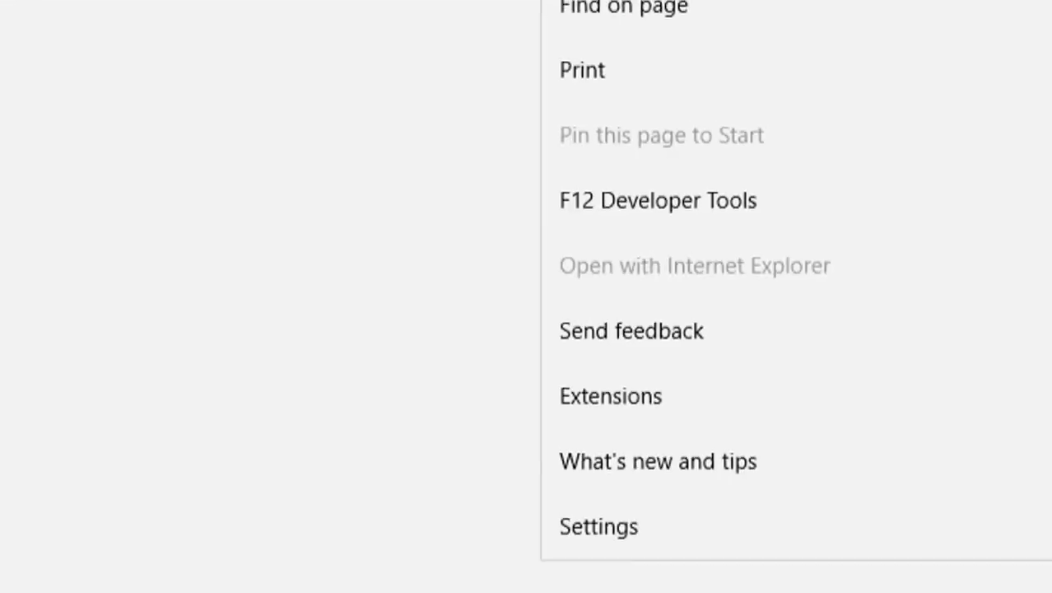
{"action": "left_click", "coordinate": [630, 510]}
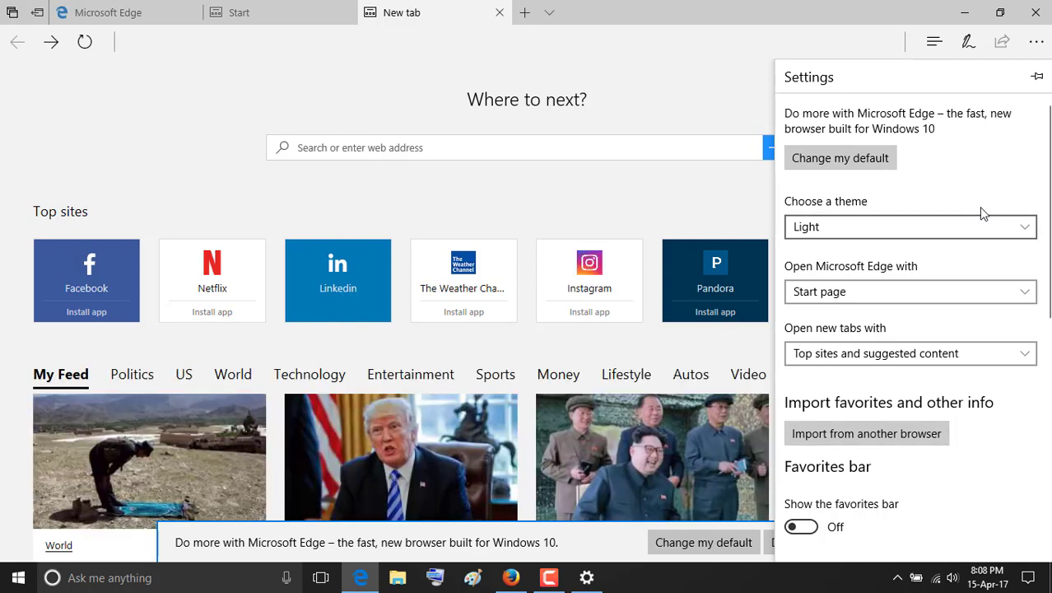
{"action": "left_click", "coordinate": [628, 70]}
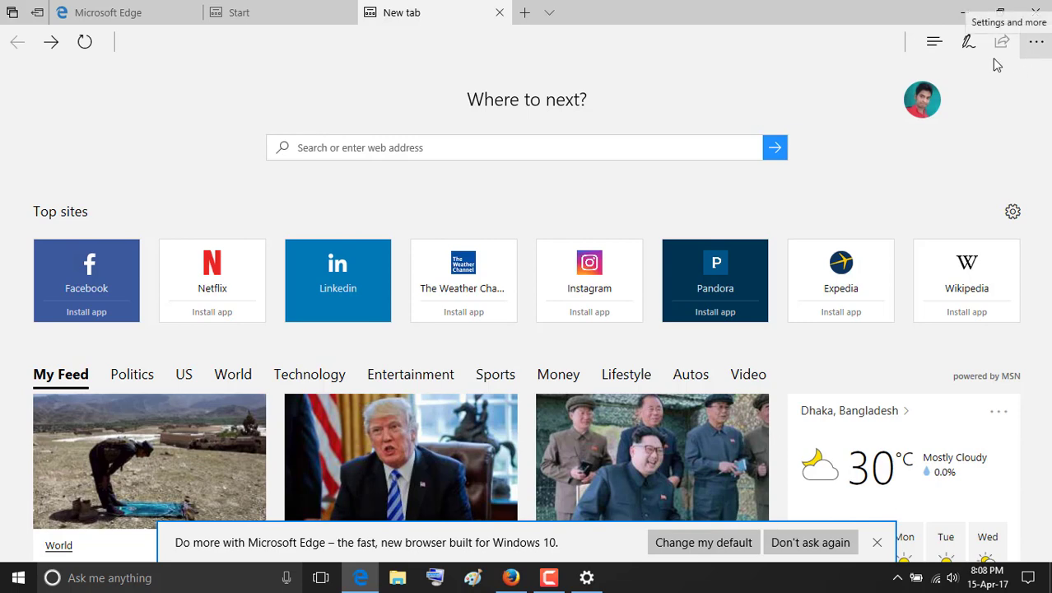
Step: View the Microsoft Edge welcome, Start and New tab pages, and close the browser
{"action": "left_click", "coordinate": [129, 11]}
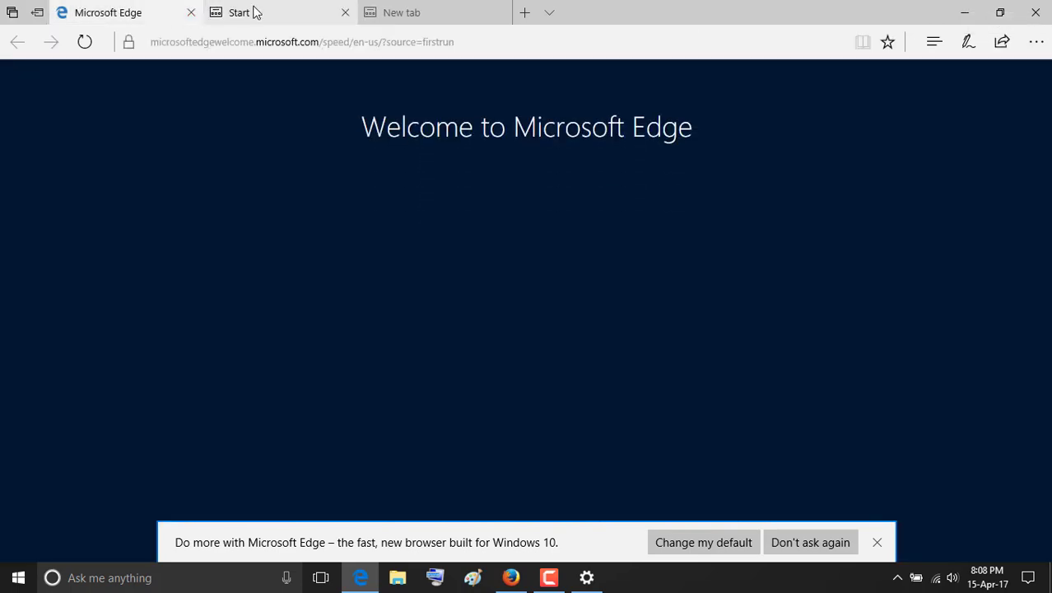
{"action": "left_click", "coordinate": [247, 12]}
{"action": "left_click", "coordinate": [411, 12]}
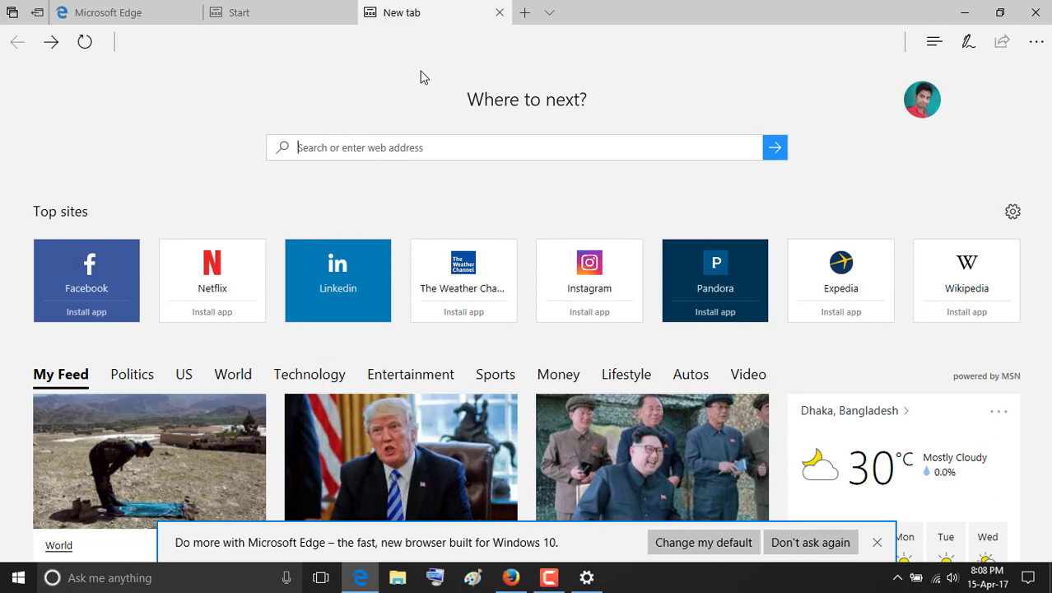
{"action": "left_click", "coordinate": [1045, 8]}
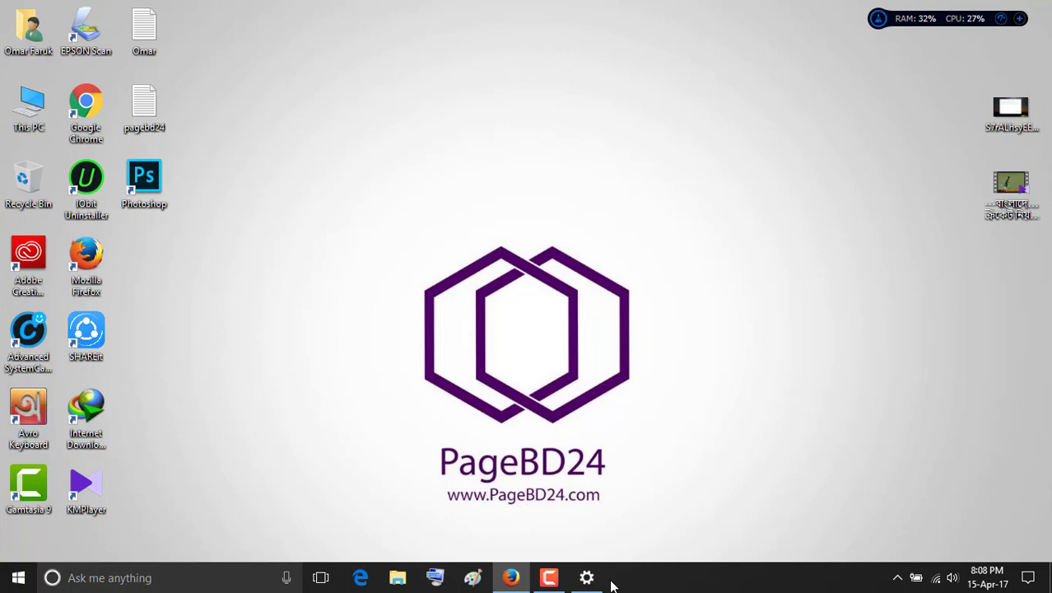
Step: Turn on Use Game Mode in the Gaming settings of Windows Settings, and close Settings
{"action": "left_click", "coordinate": [593, 563]}
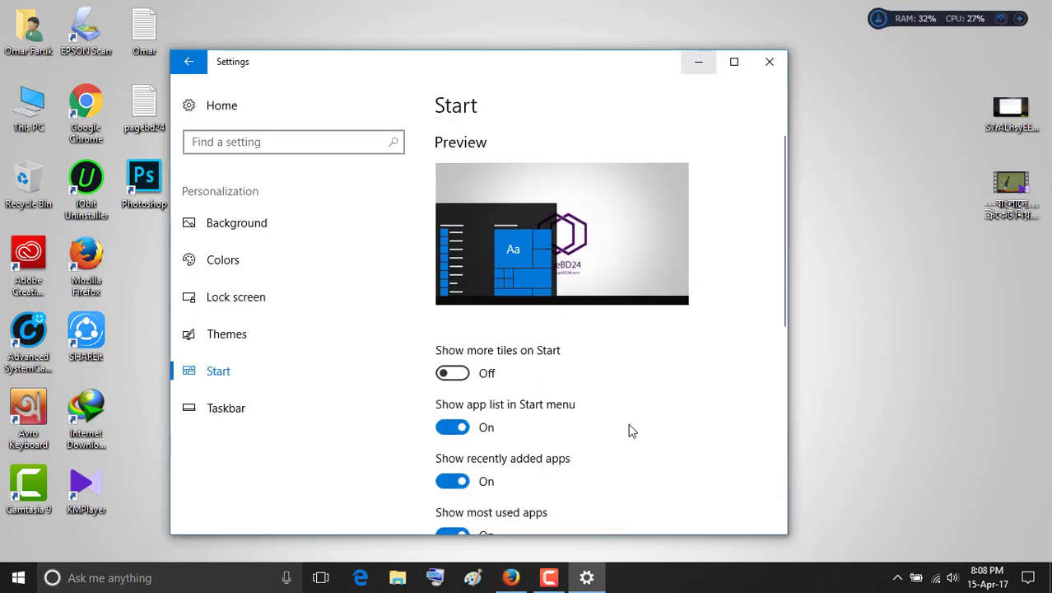
{"action": "left_click", "coordinate": [204, 64]}
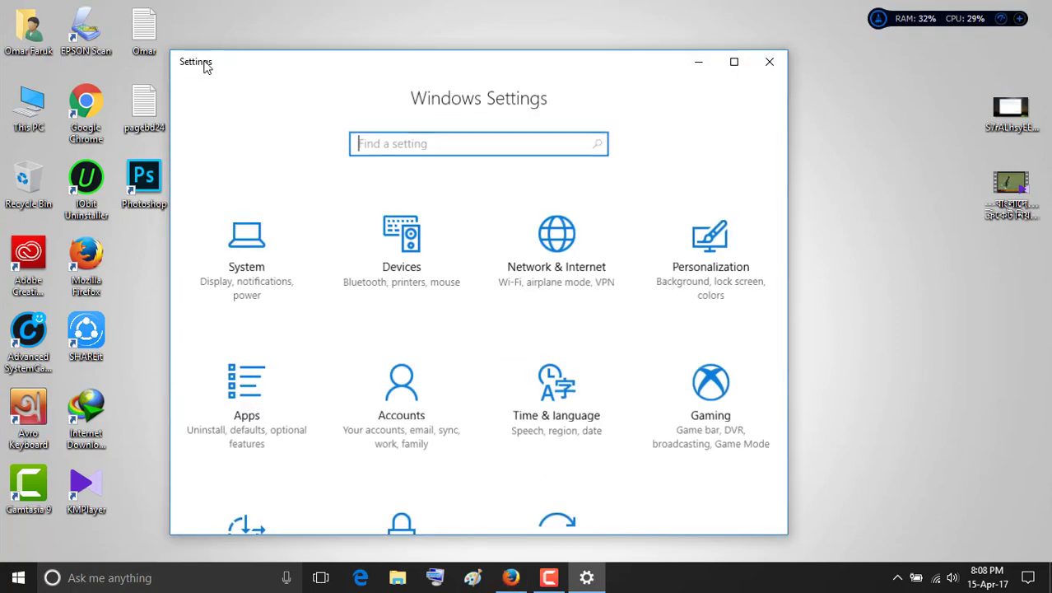
{"action": "left_click", "coordinate": [736, 411]}
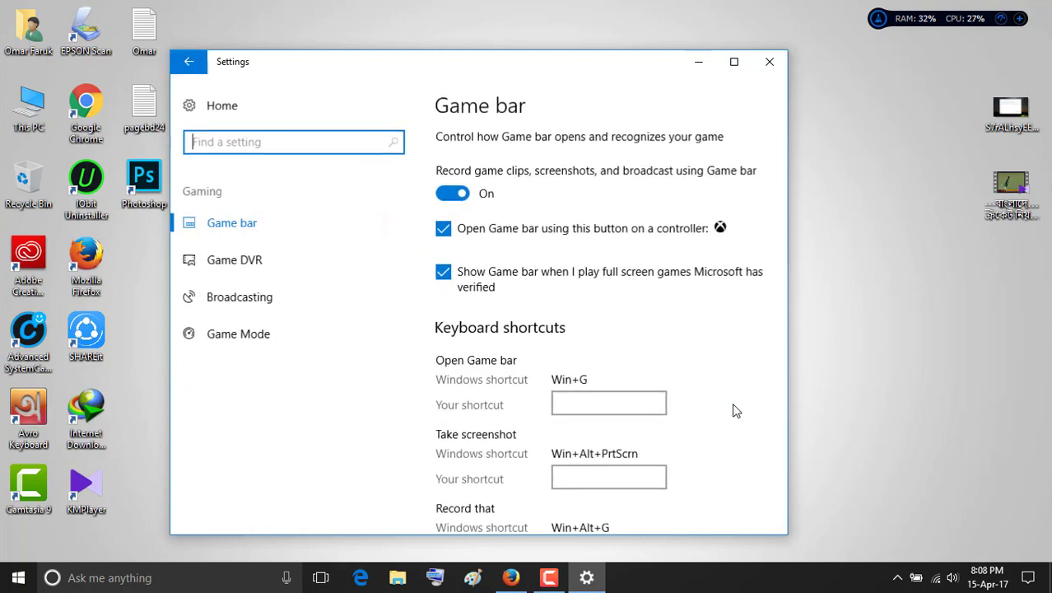
{"action": "left_click", "coordinate": [263, 342]}
{"action": "left_click", "coordinate": [452, 210]}
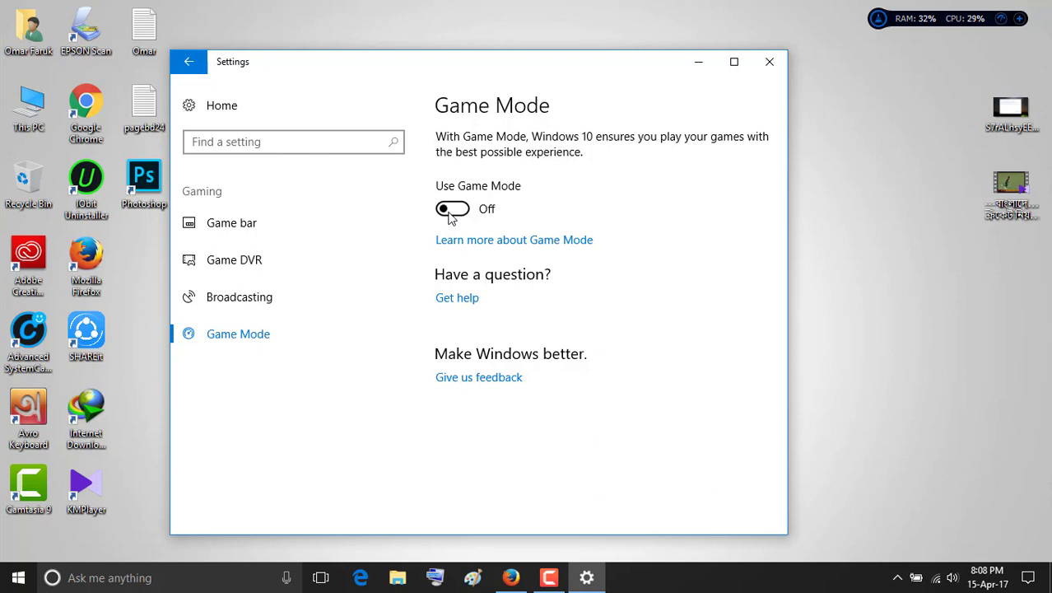
{"action": "left_click", "coordinate": [451, 211]}
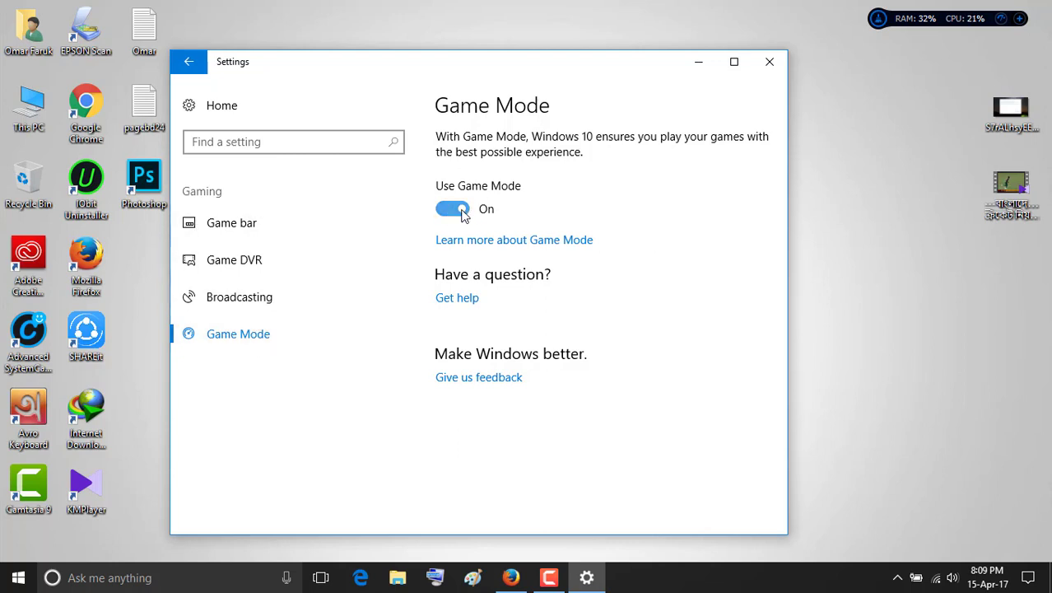
{"action": "left_click", "coordinate": [183, 67]}
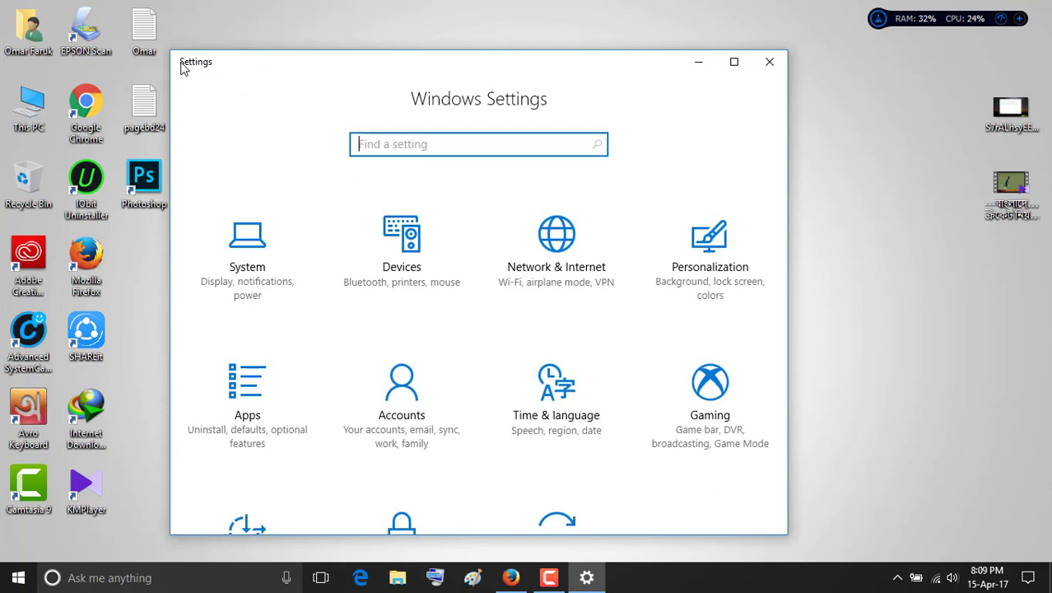
{"action": "scroll", "coordinate": [387, 344], "scroll_direction": "down", "scroll_amount": 3}
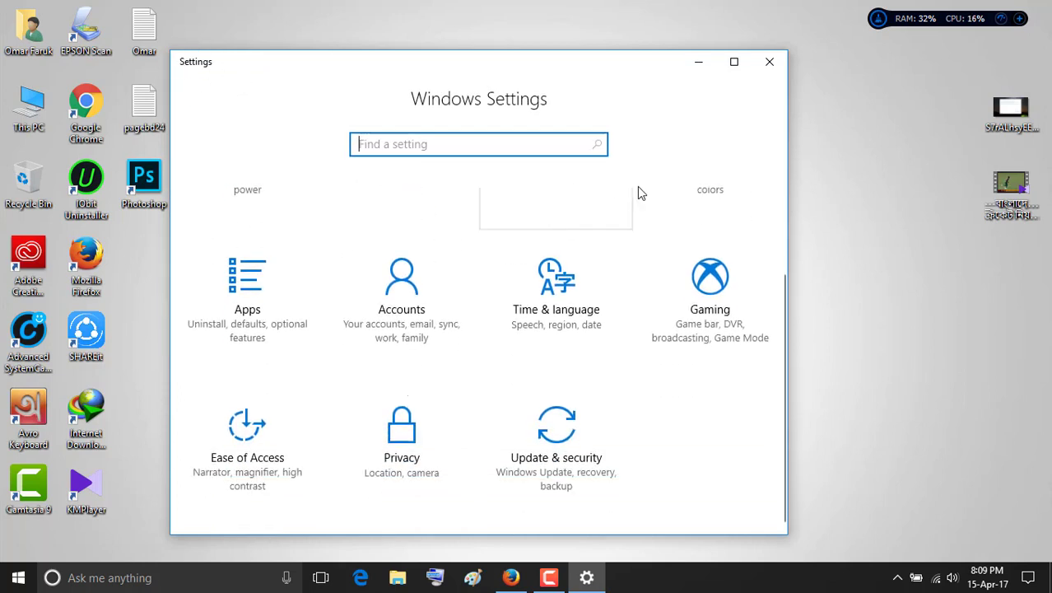
{"action": "left_click", "coordinate": [769, 61]}
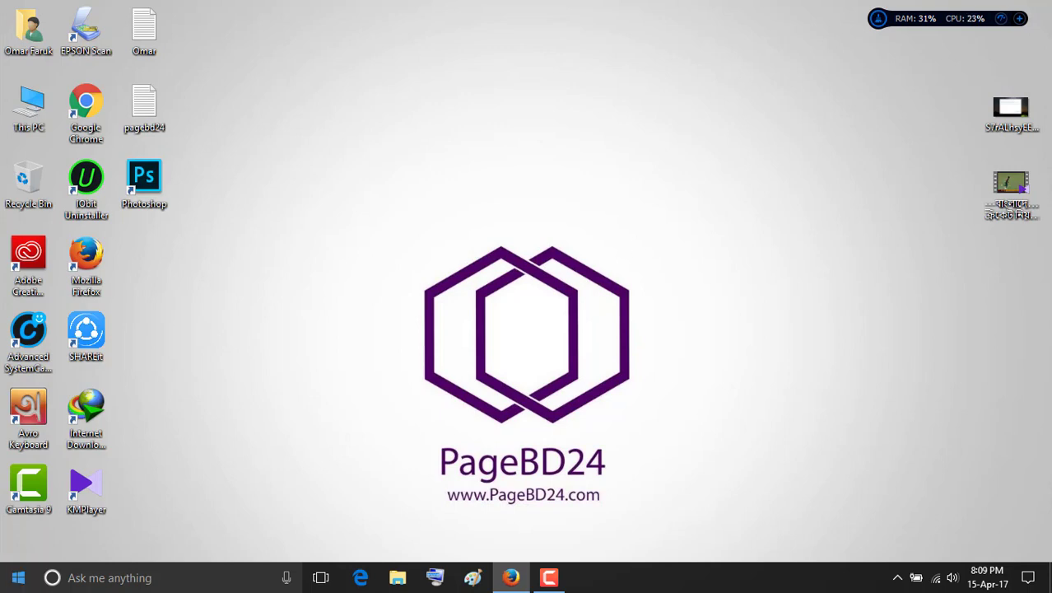
Step: Check for updates on the Windows Update page under Update & security, and minimize Settings
{"action": "left_click", "coordinate": [18, 577]}
{"action": "left_click", "coordinate": [19, 518]}
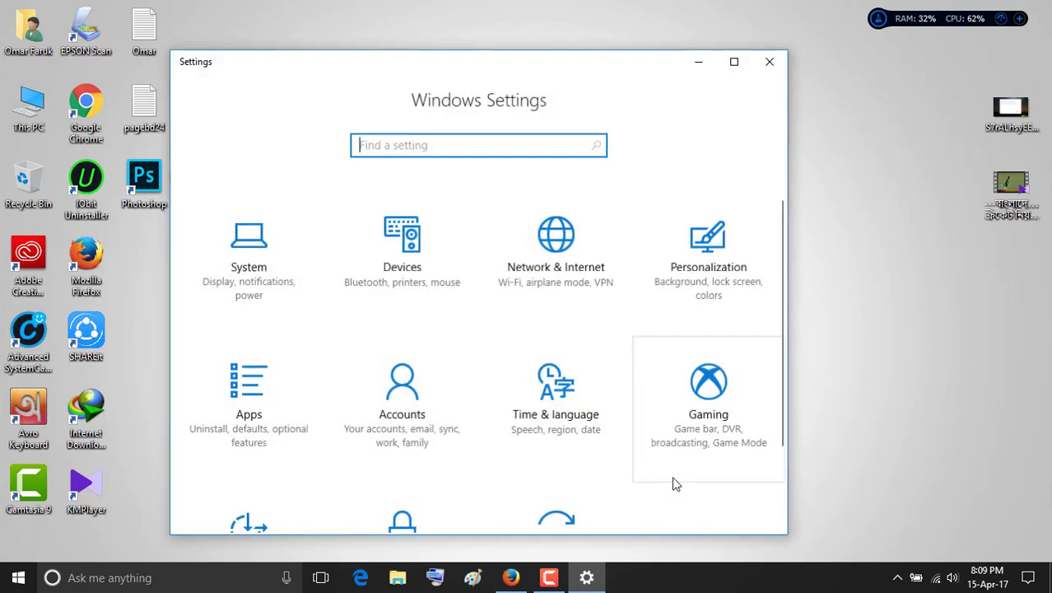
{"action": "scroll", "coordinate": [675, 482], "scroll_direction": "down", "scroll_amount": 2}
{"action": "left_click", "coordinate": [576, 417]}
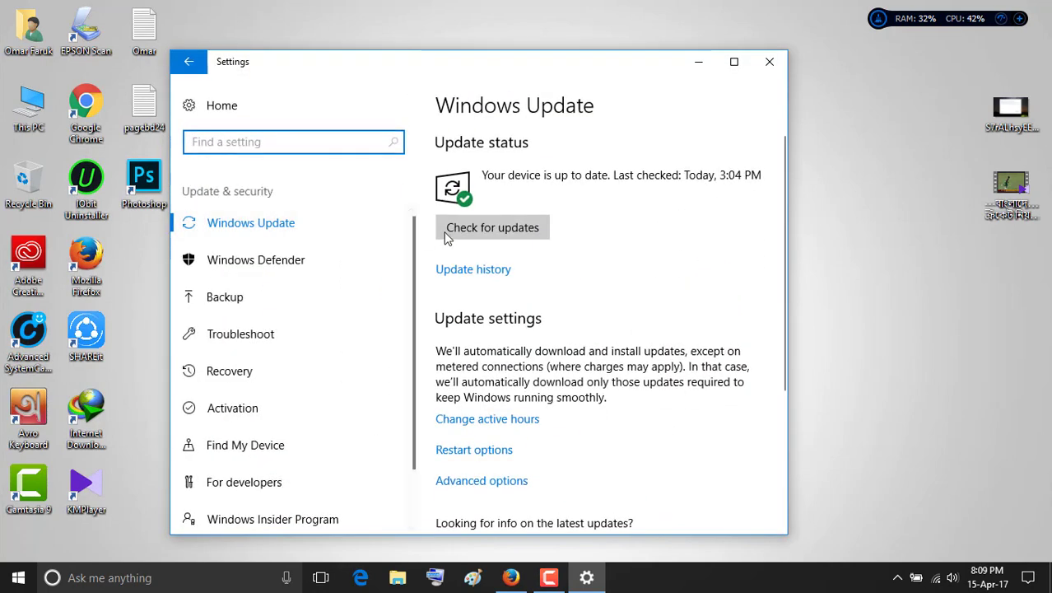
{"action": "left_click", "coordinate": [488, 231]}
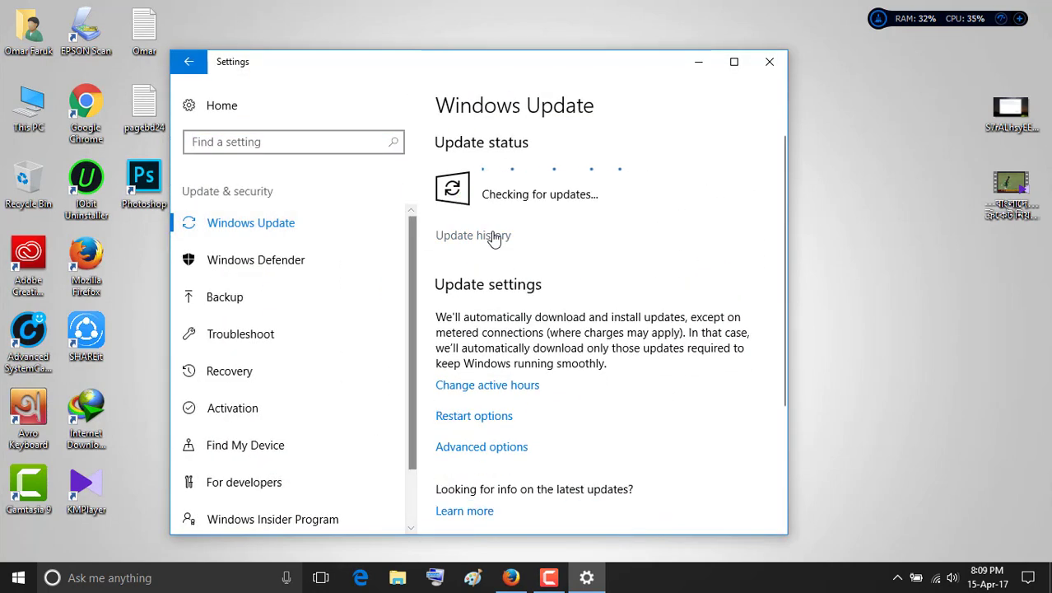
{"action": "left_click", "coordinate": [700, 61]}
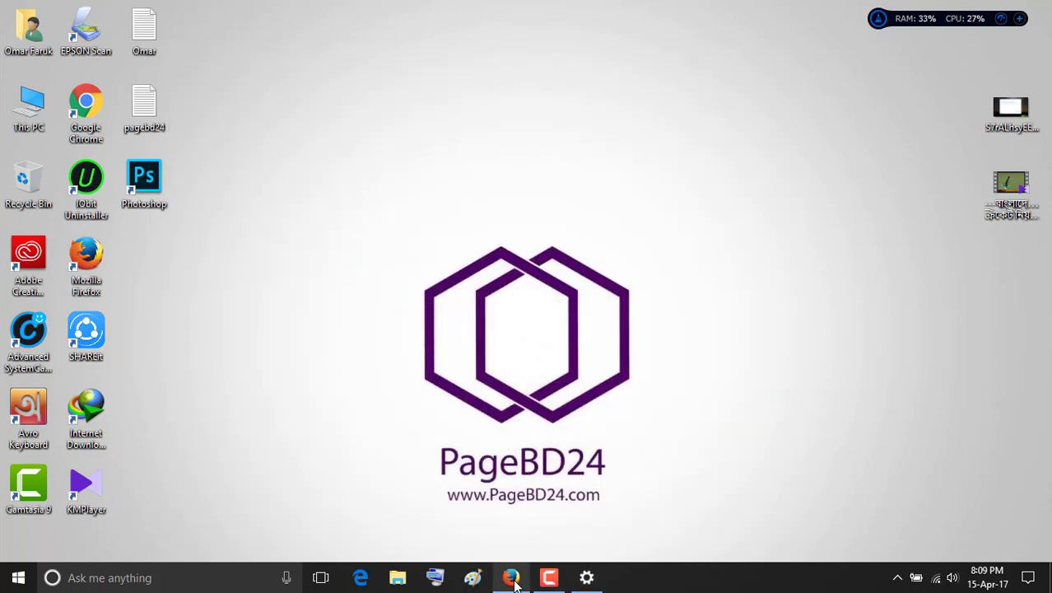
{"action": "left_click", "coordinate": [517, 544]}
{"action": "left_click", "coordinate": [99, 16]}
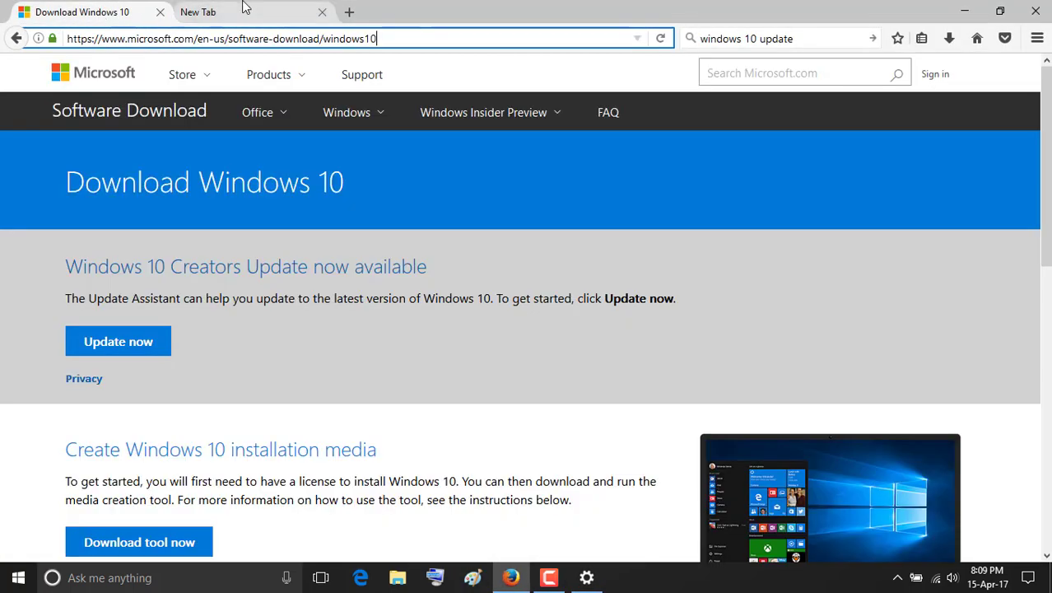
{"action": "left_click", "coordinate": [238, 12]}
{"action": "type", "text": "https://www.microsoft.com/en-us/software-download/windows10"}
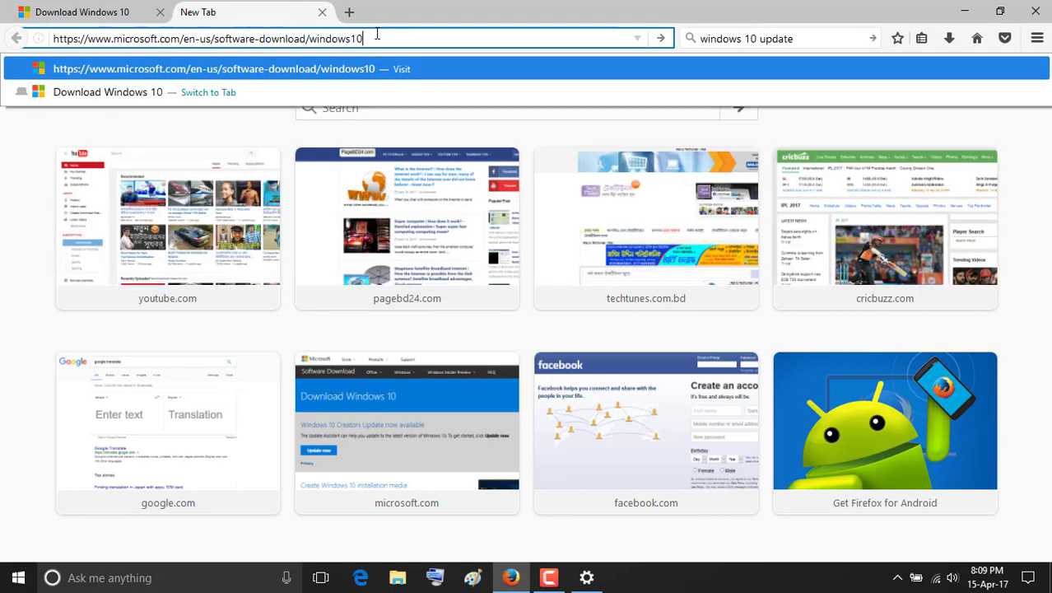
{"action": "mouse_move", "coordinate": [375, 33]}
{"action": "left_mouse_down"}
{"action": "mouse_move", "coordinate": [8, 48]}
{"action": "mouse_move", "coordinate": [375, 44]}
{"action": "left_mouse_up"}
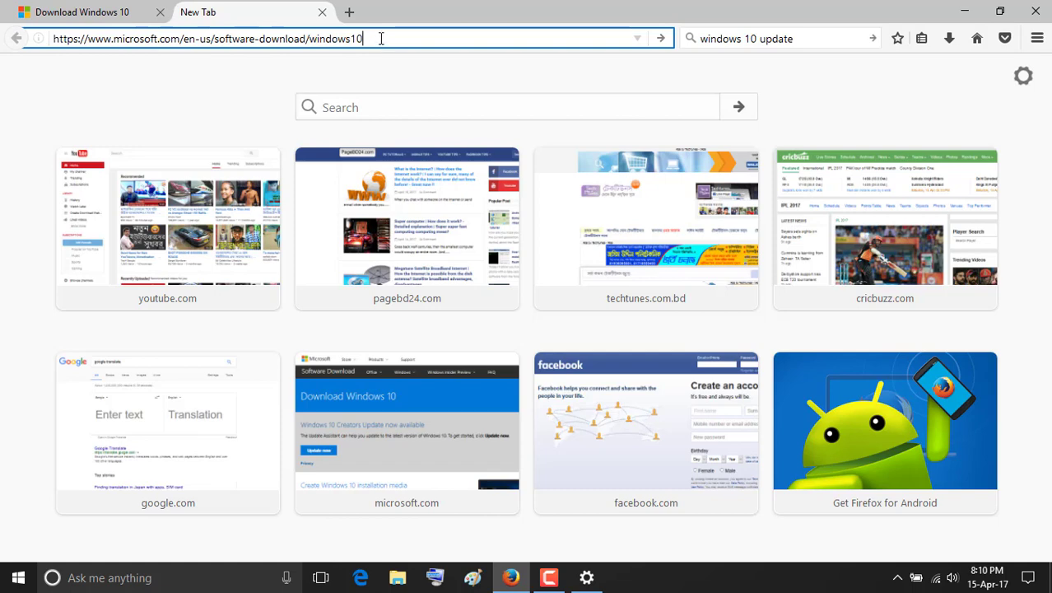
{"action": "mouse_move", "coordinate": [377, 40]}
{"action": "left_mouse_down"}
{"action": "mouse_move", "coordinate": [56, 56]}
{"action": "mouse_move", "coordinate": [389, 25]}
{"action": "left_mouse_up"}
{"action": "key", "text": "Return"}
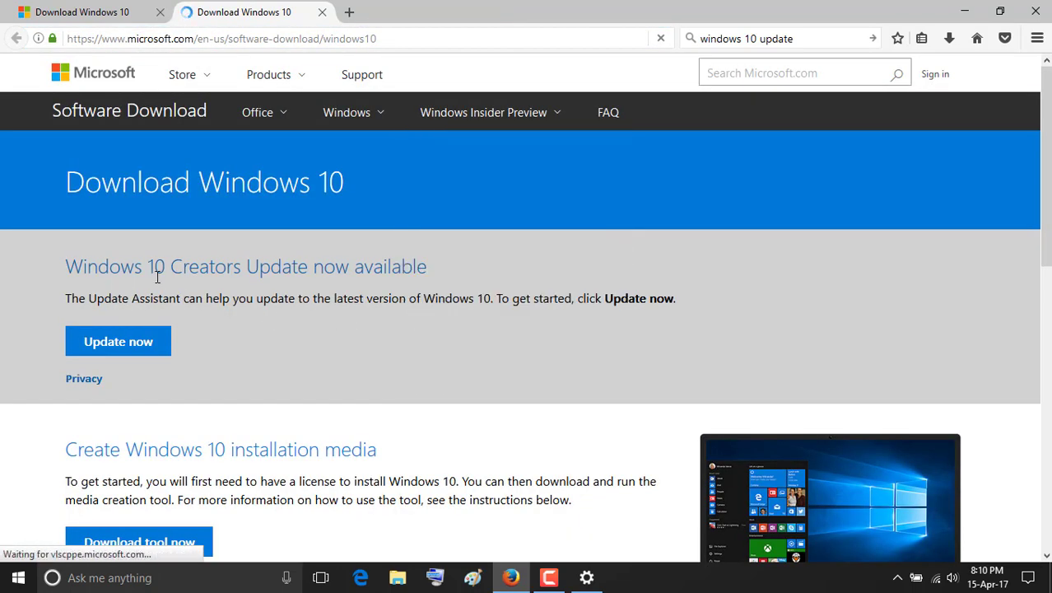
Step: Get the Creators Update assistant, keeping the existing download, run Windows10Upgrade9252.exe, and minimize Firefox and the Update Assistant
{"action": "left_click", "coordinate": [122, 346]}
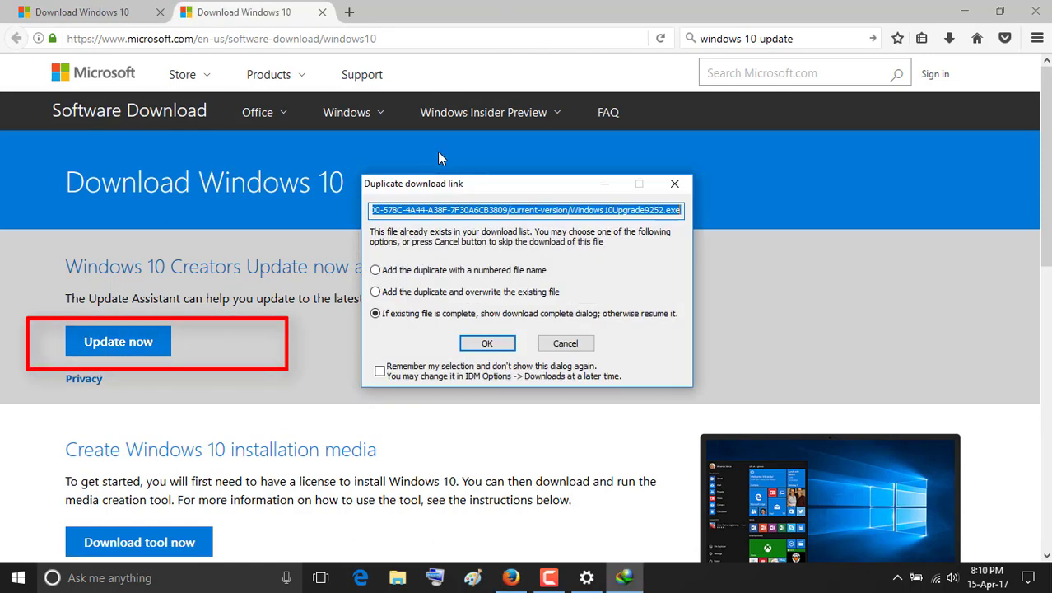
{"action": "left_click", "coordinate": [492, 339]}
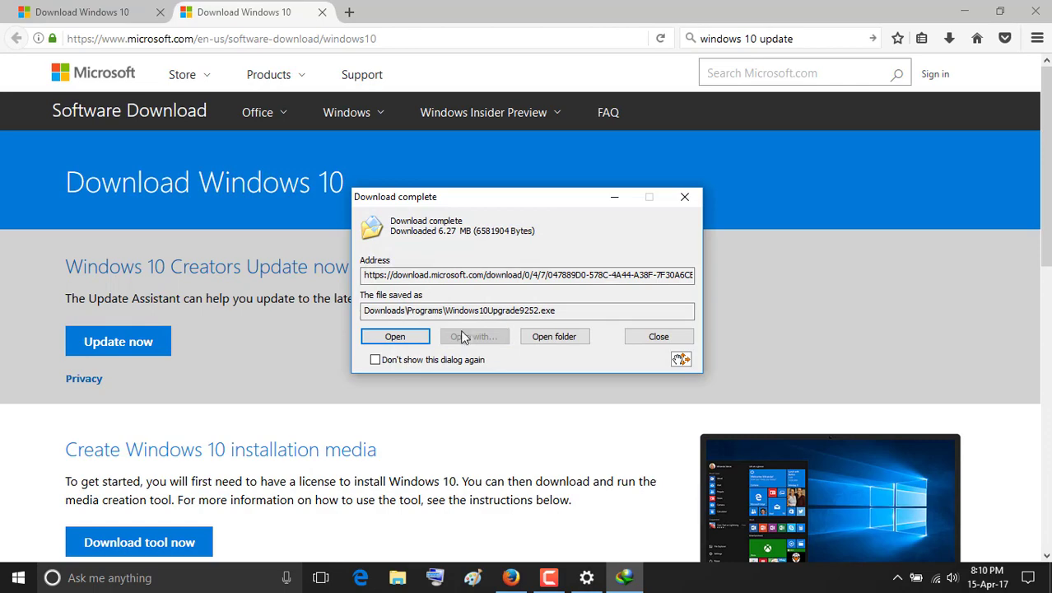
{"action": "left_click", "coordinate": [401, 344]}
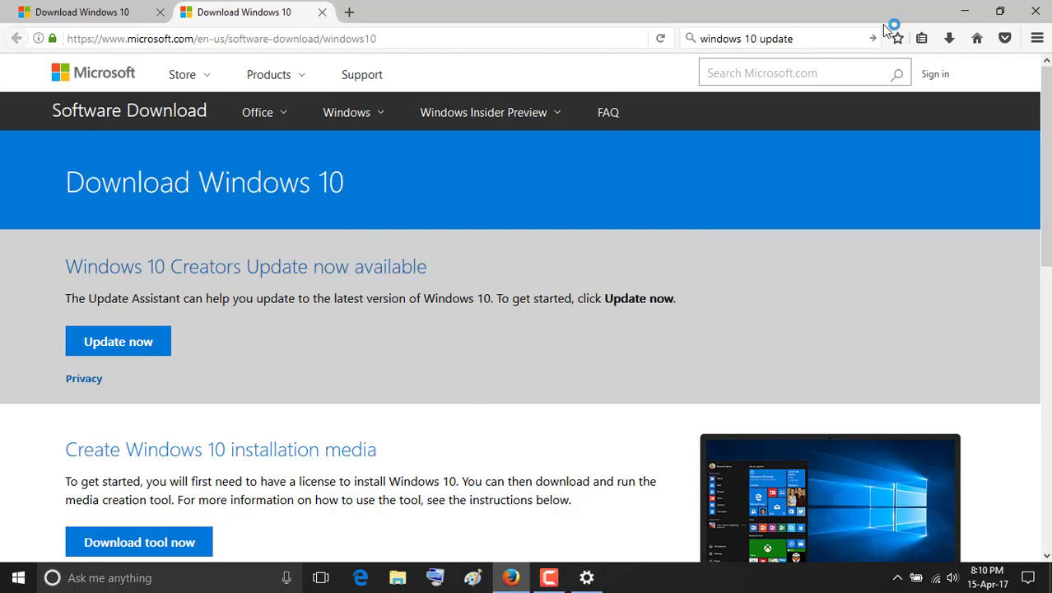
{"action": "left_click", "coordinate": [964, 11]}
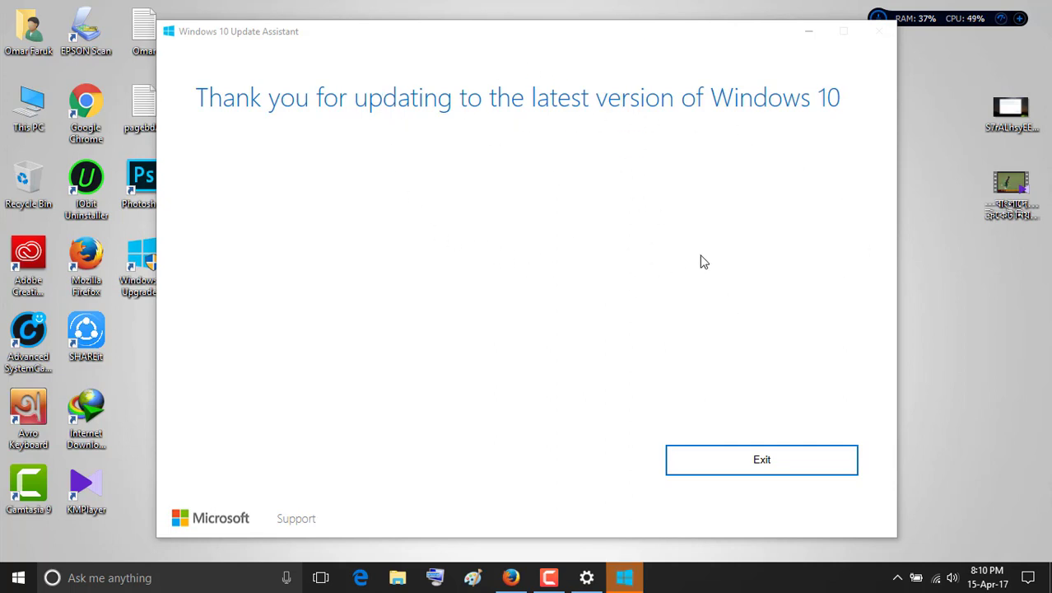
{"action": "double_click", "coordinate": [1012, 117]}
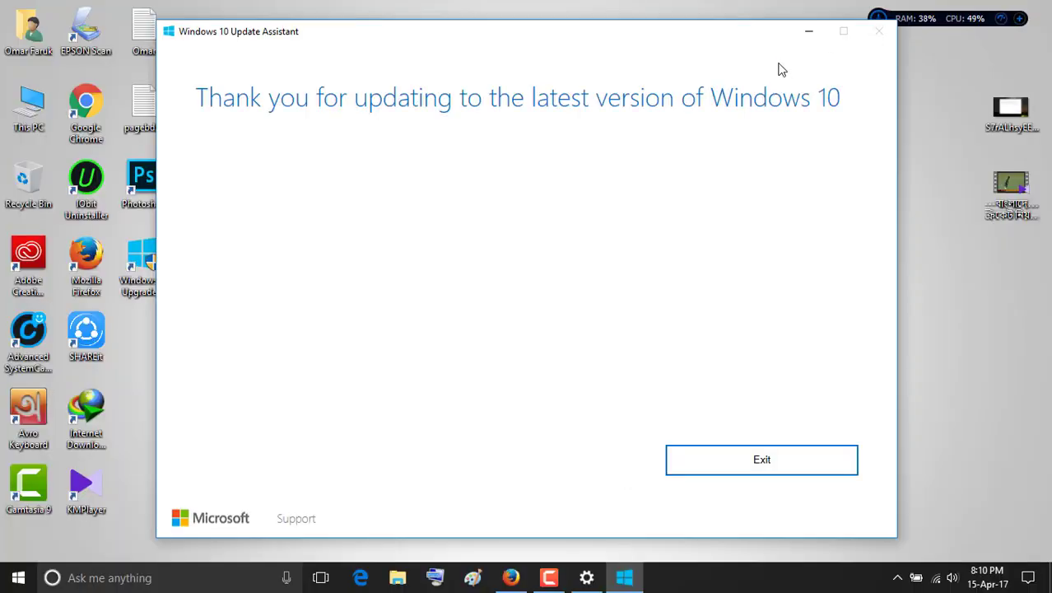
{"action": "left_click", "coordinate": [809, 33]}
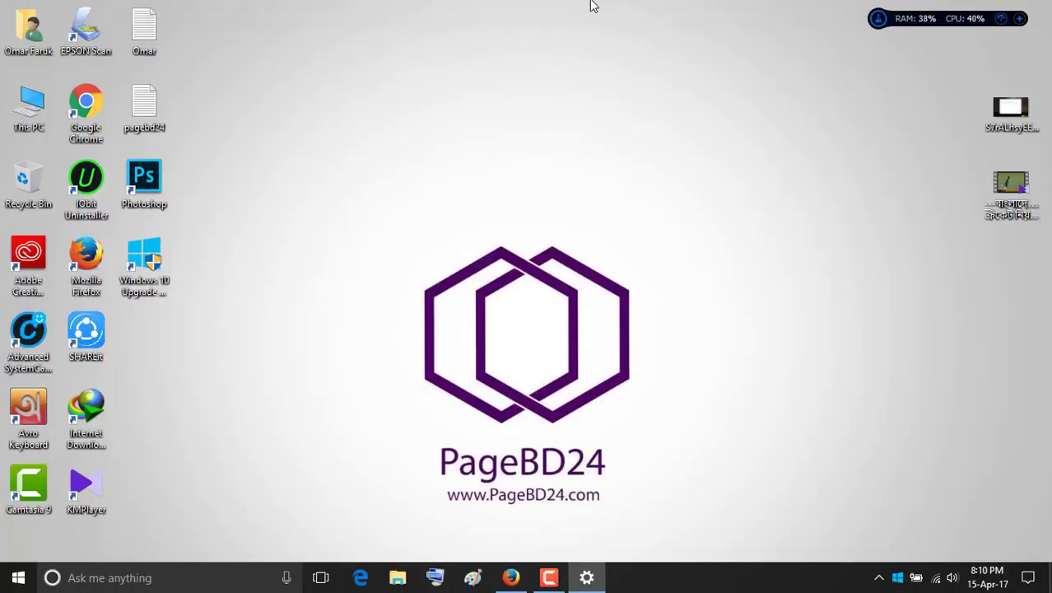